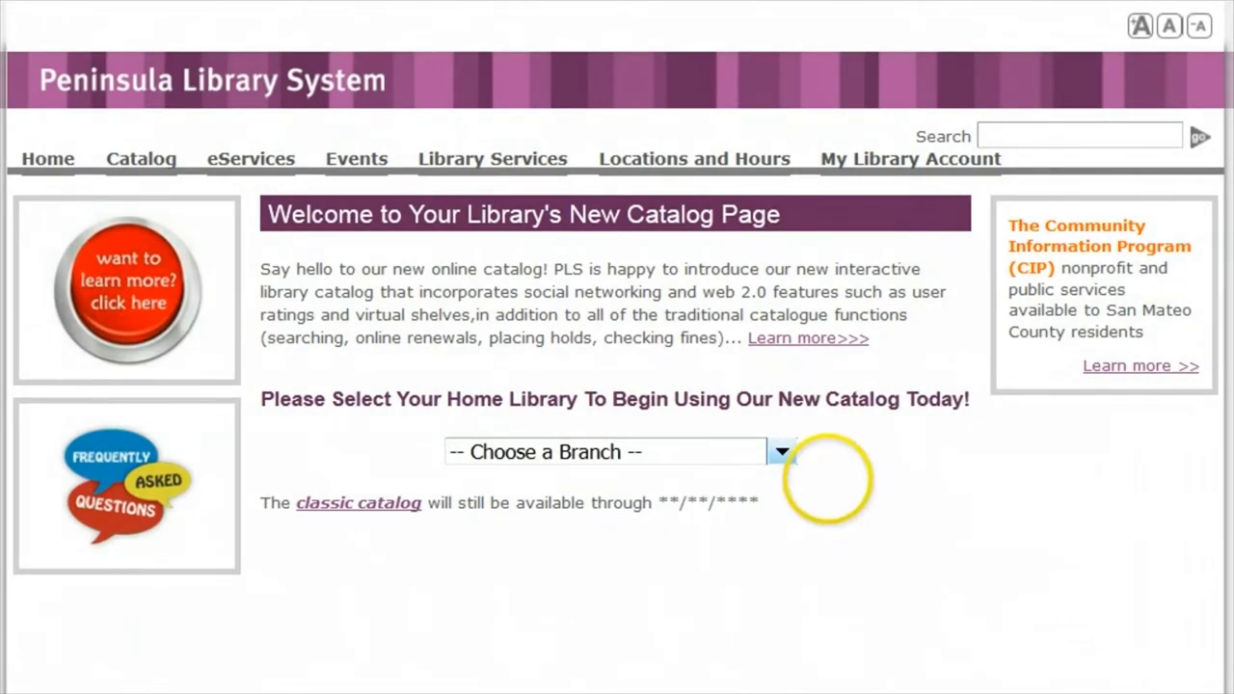
- Choose Skyline College as the home library and open the catalog's advanced search
{"action": "left_click", "coordinate": [762, 451]}
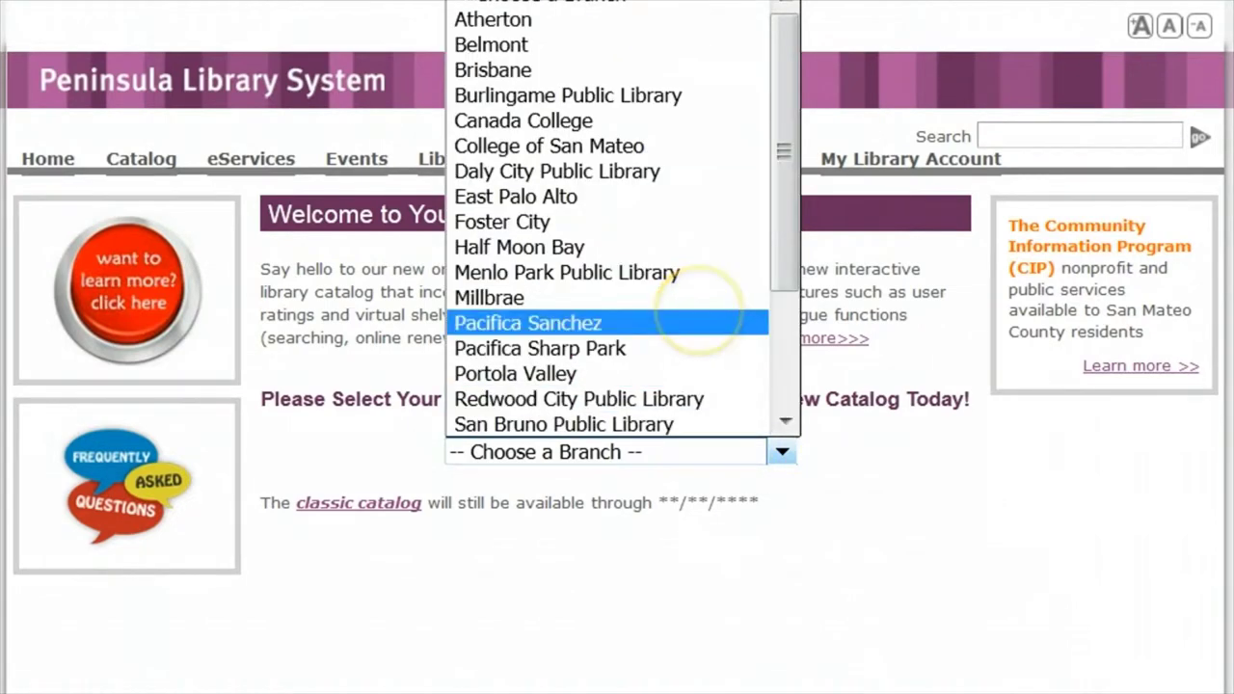
{"action": "scroll", "coordinate": [699, 318], "scroll_direction": "down", "scroll_amount": 2}
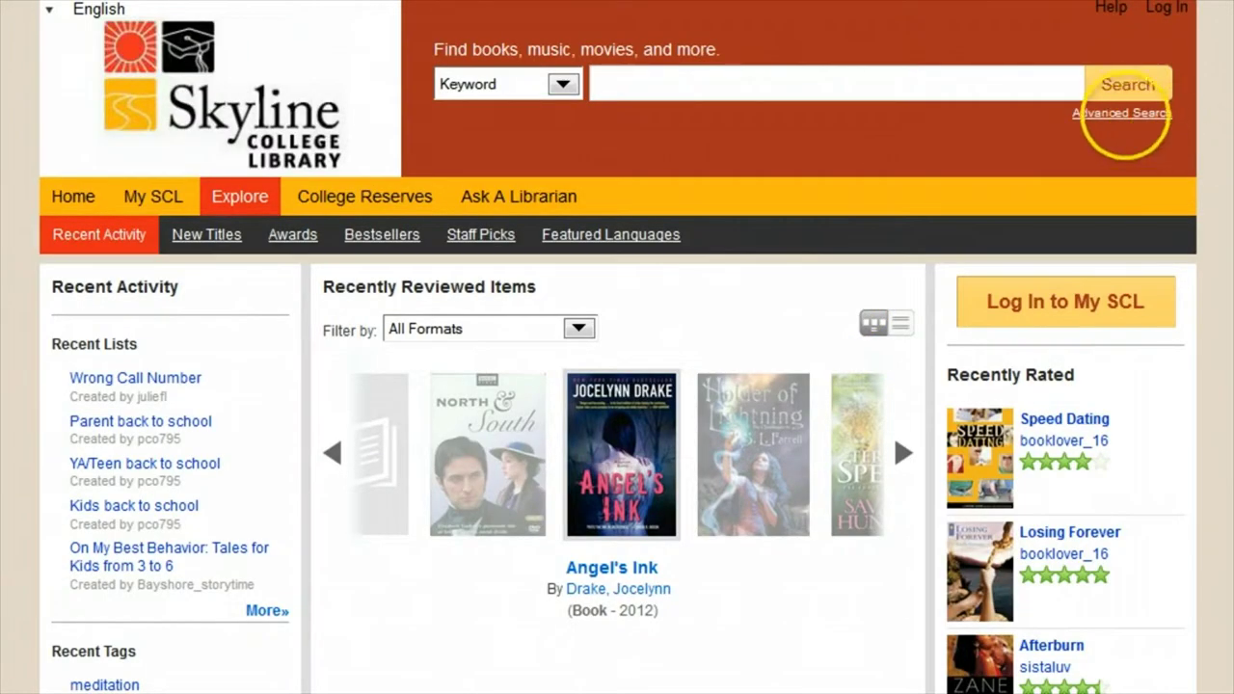
{"action": "left_click", "coordinate": [1119, 113]}
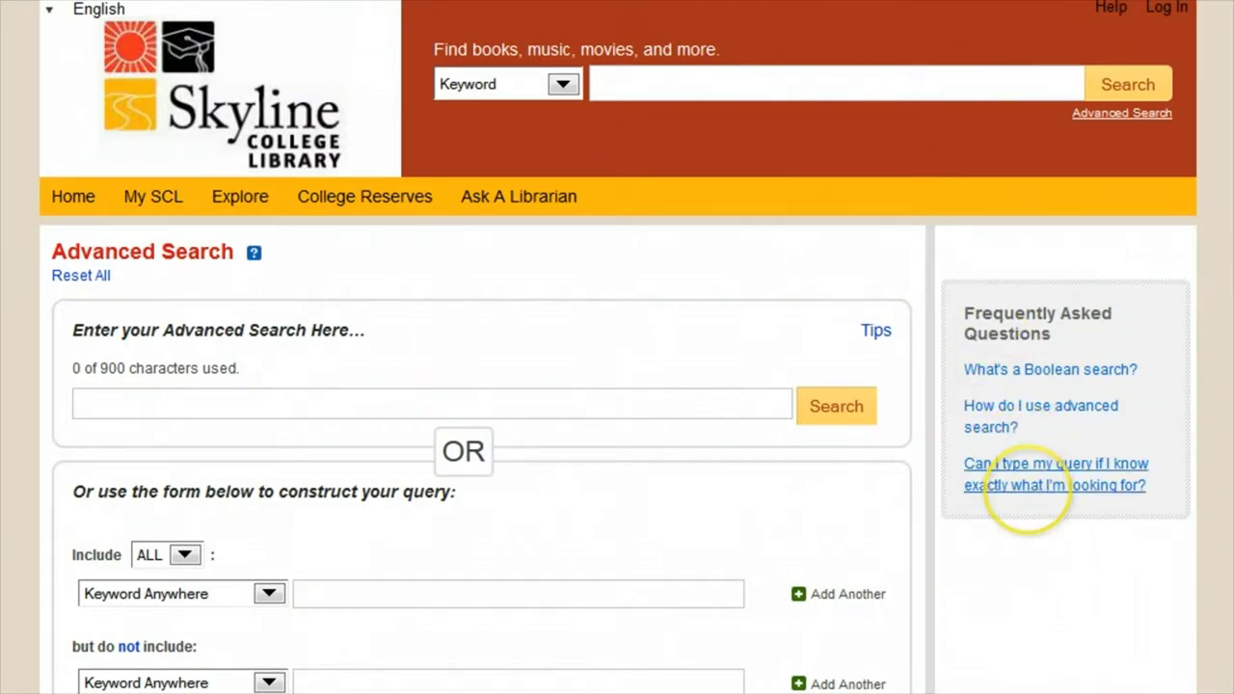
- Read the help page on writing your own queries, including its list of field codes, and close it
{"action": "left_click", "coordinate": [1027, 487]}
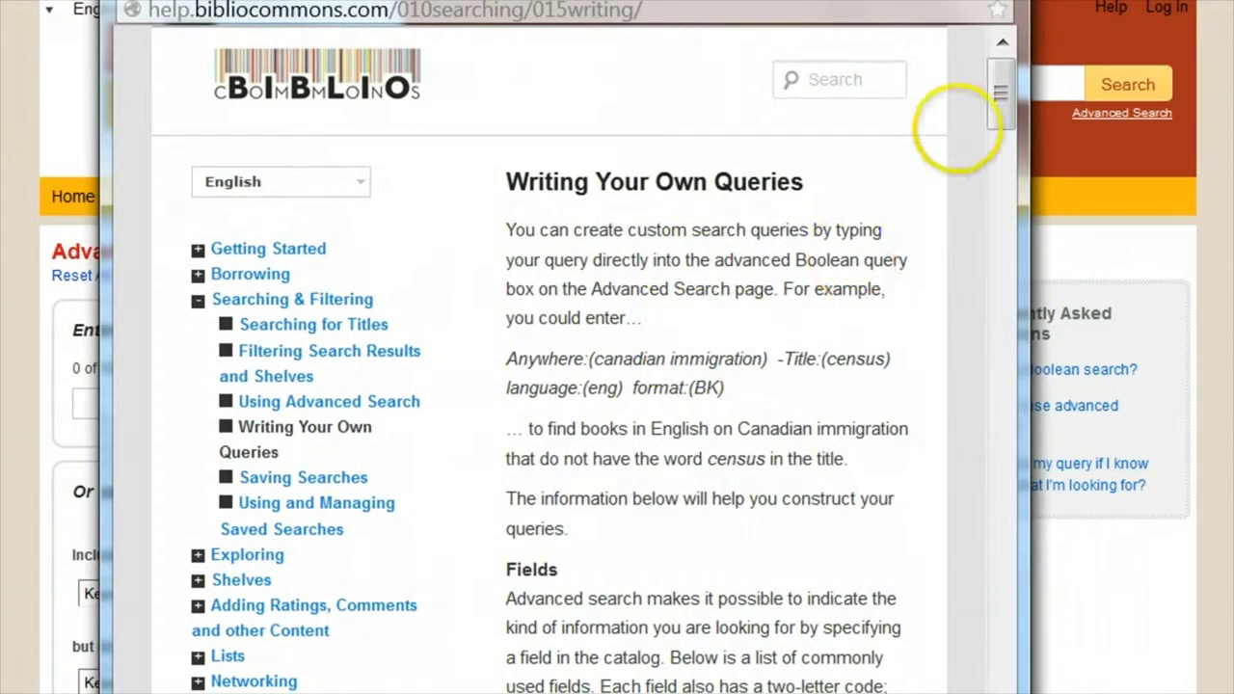
{"action": "left_click_drag", "start_coordinate": [1000, 92], "coordinate": [976, 320]}
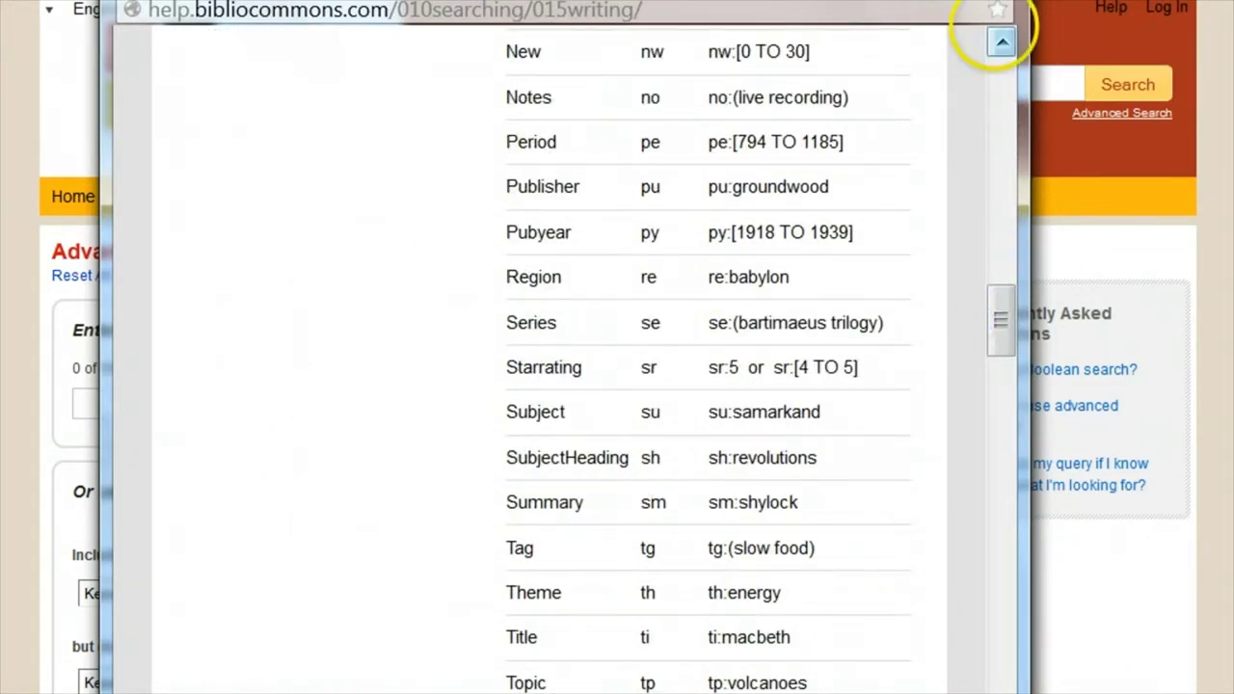
{"action": "left_click", "coordinate": [964, 4]}
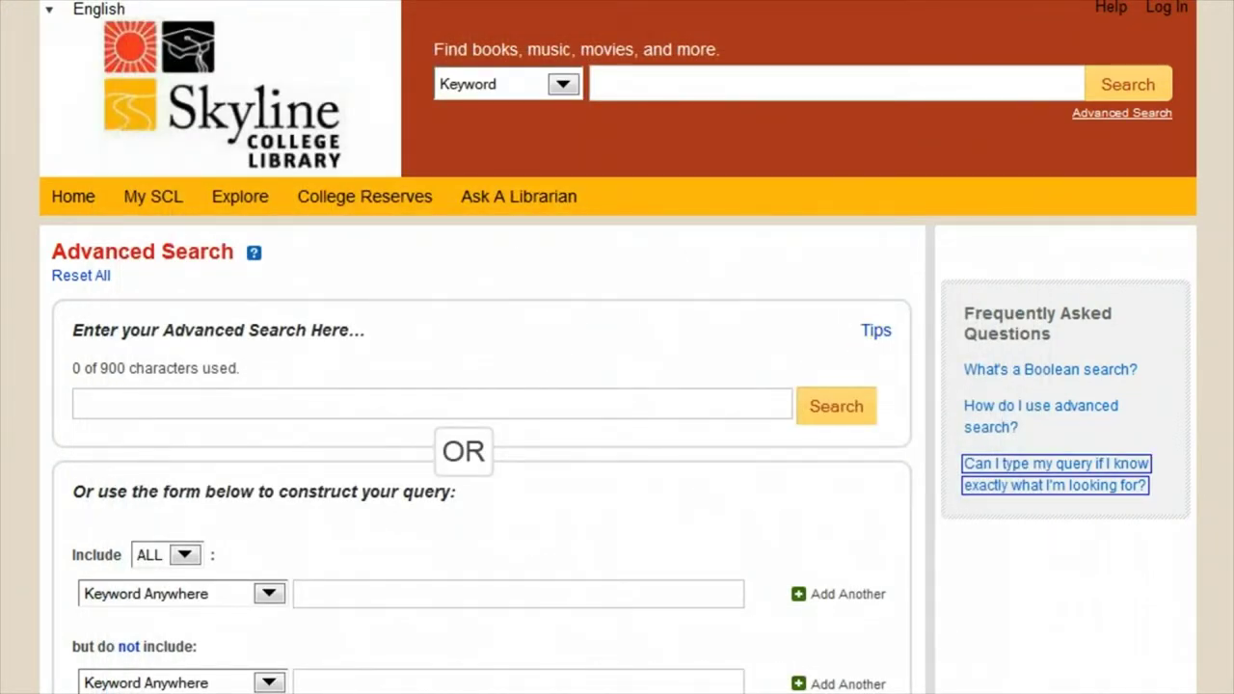
{"action": "left_click", "coordinate": [1057, 123]}
- Edit the advanced query directly, entering py:[2010 TO 2013] AND cc:(Fiction) AND la:SPA NOT fo:dvd
{"action": "left_click", "coordinate": [396, 403]}
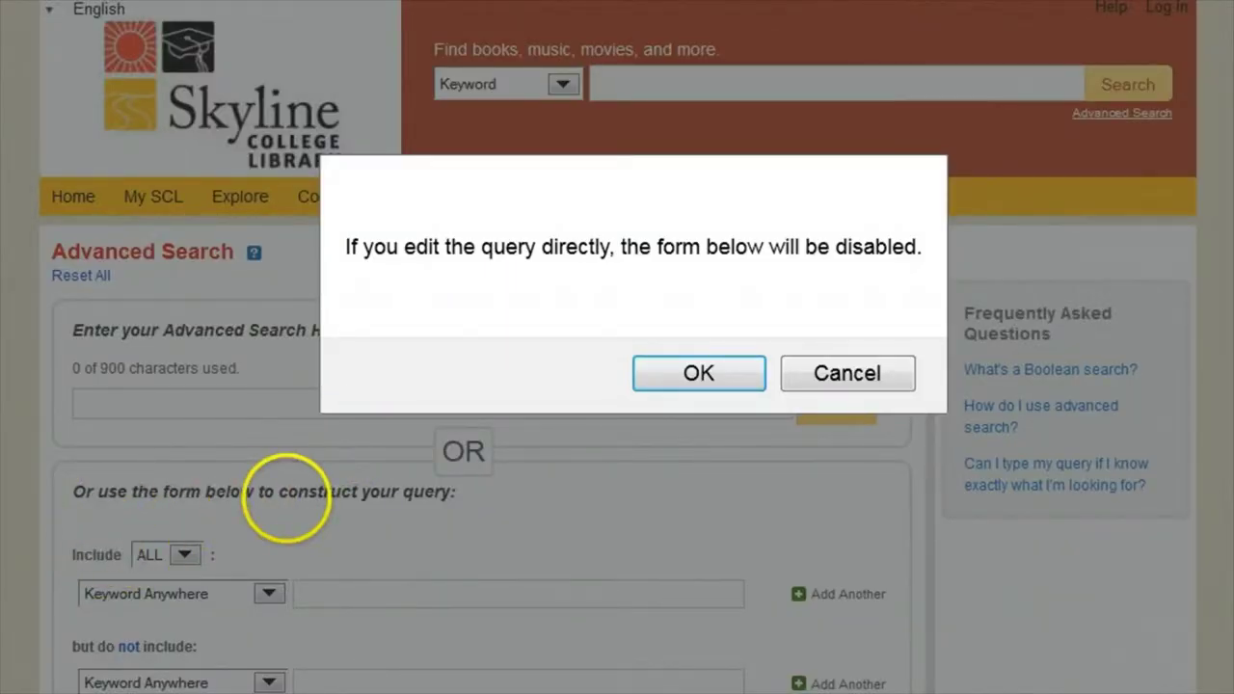
{"action": "left_click", "coordinate": [699, 373]}
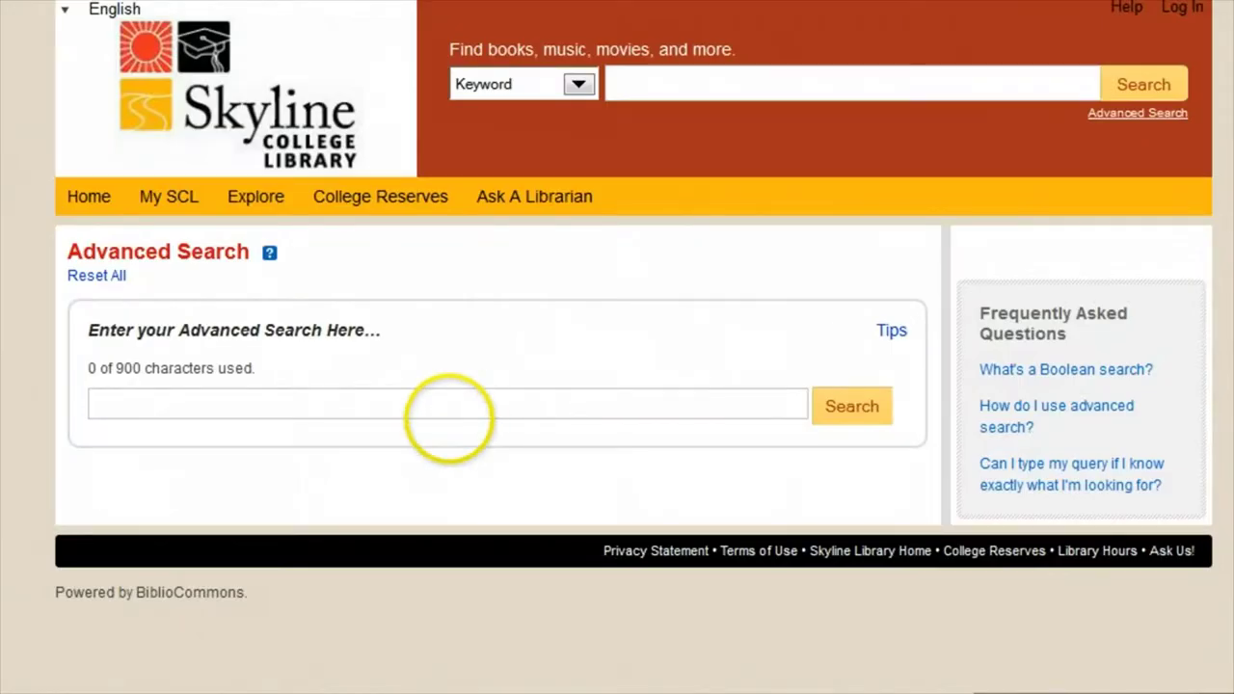
{"action": "left_click", "coordinate": [449, 409]}
{"action": "type", "text": "py:[2010 TO 2013] "}
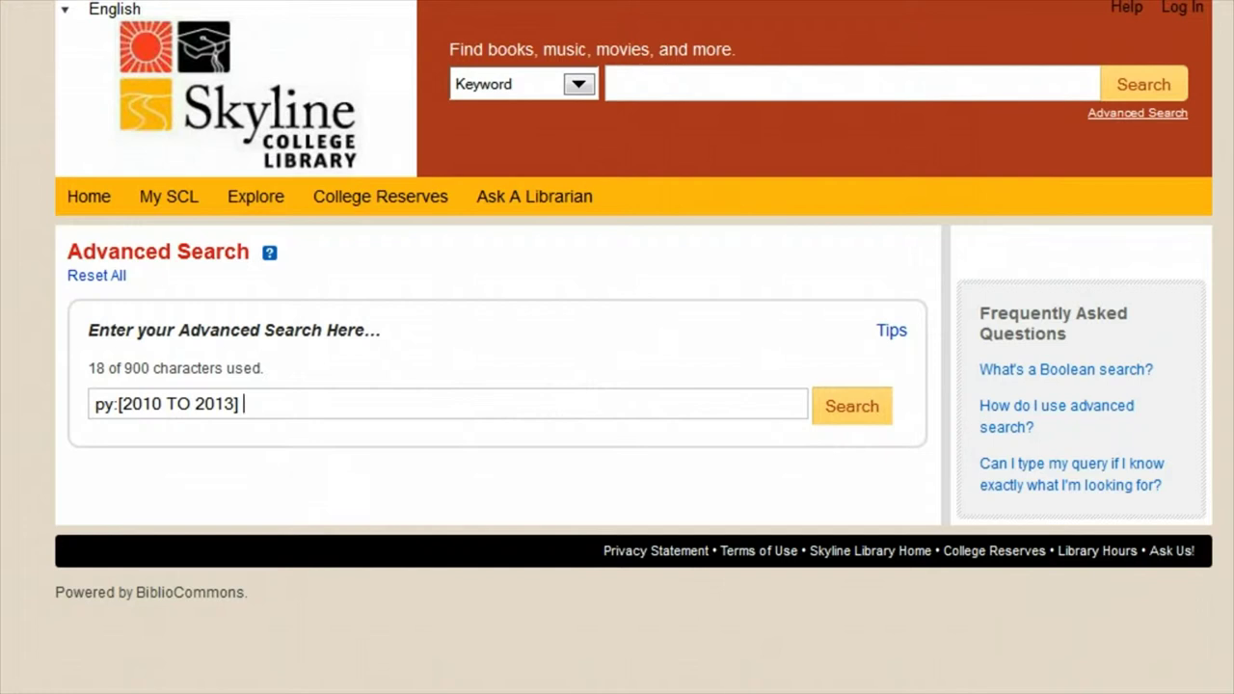
{"action": "type", "text": "AND cc:(Fiction) "}
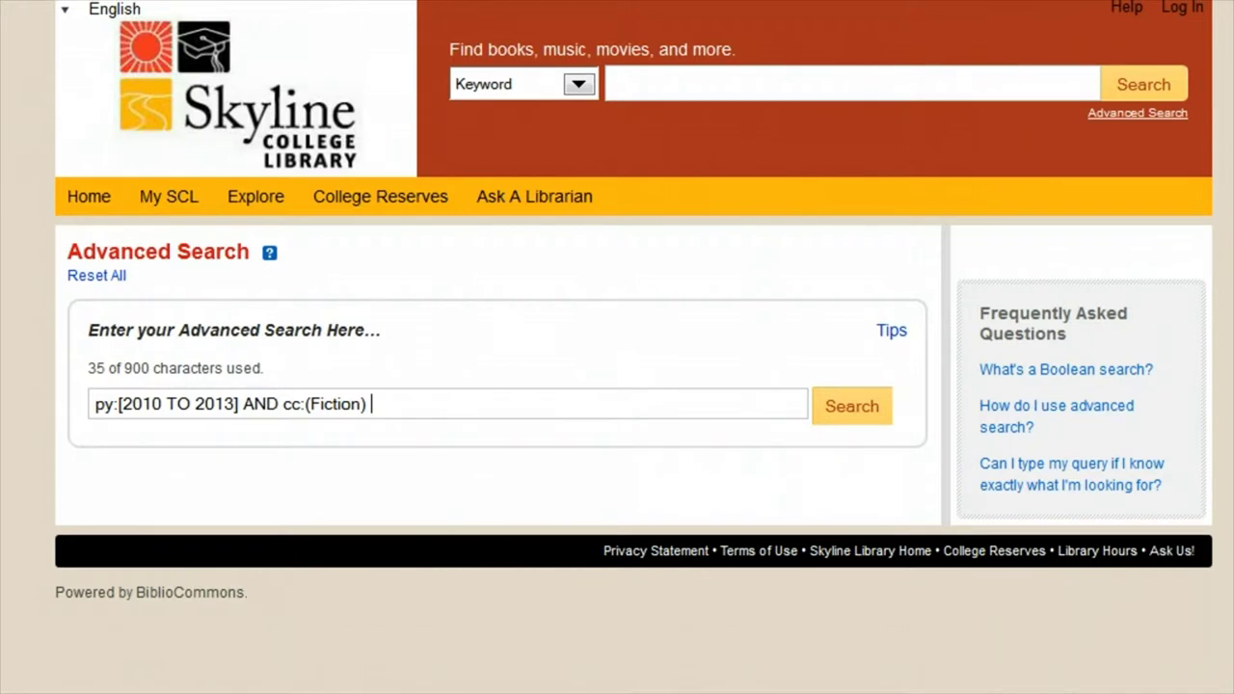
{"action": "type", "text": "AND la:SPA "}
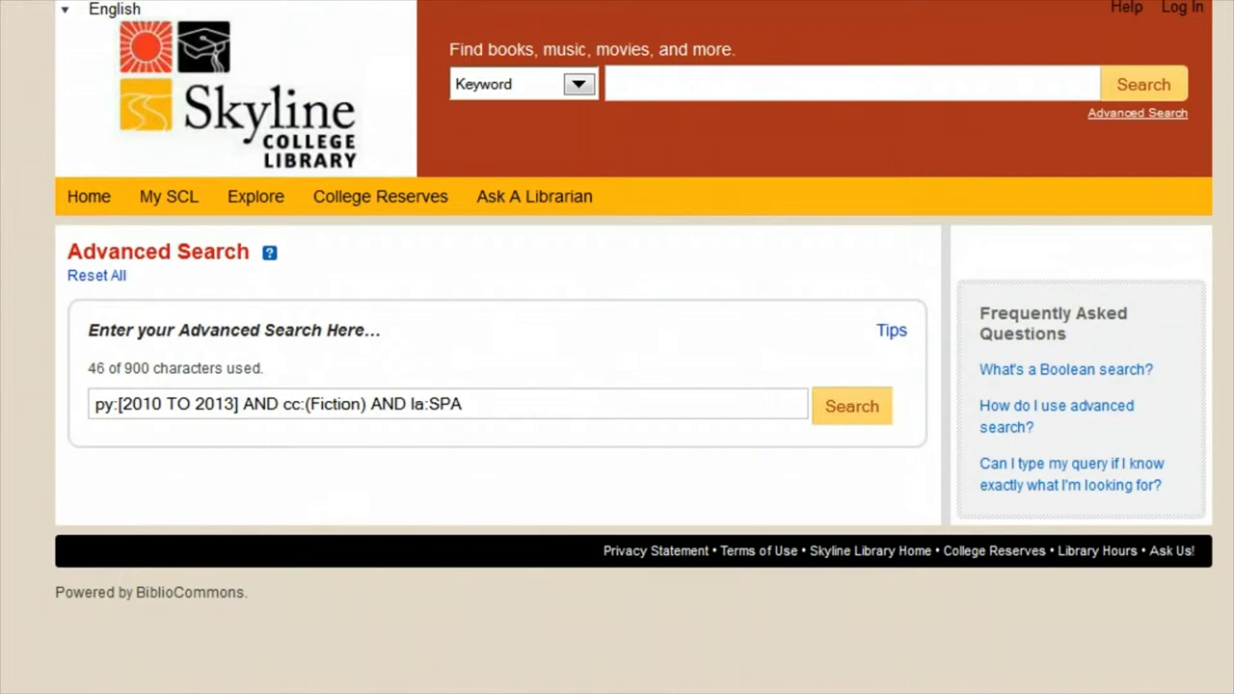
{"action": "type", "text": "NOT fo:dvd"}
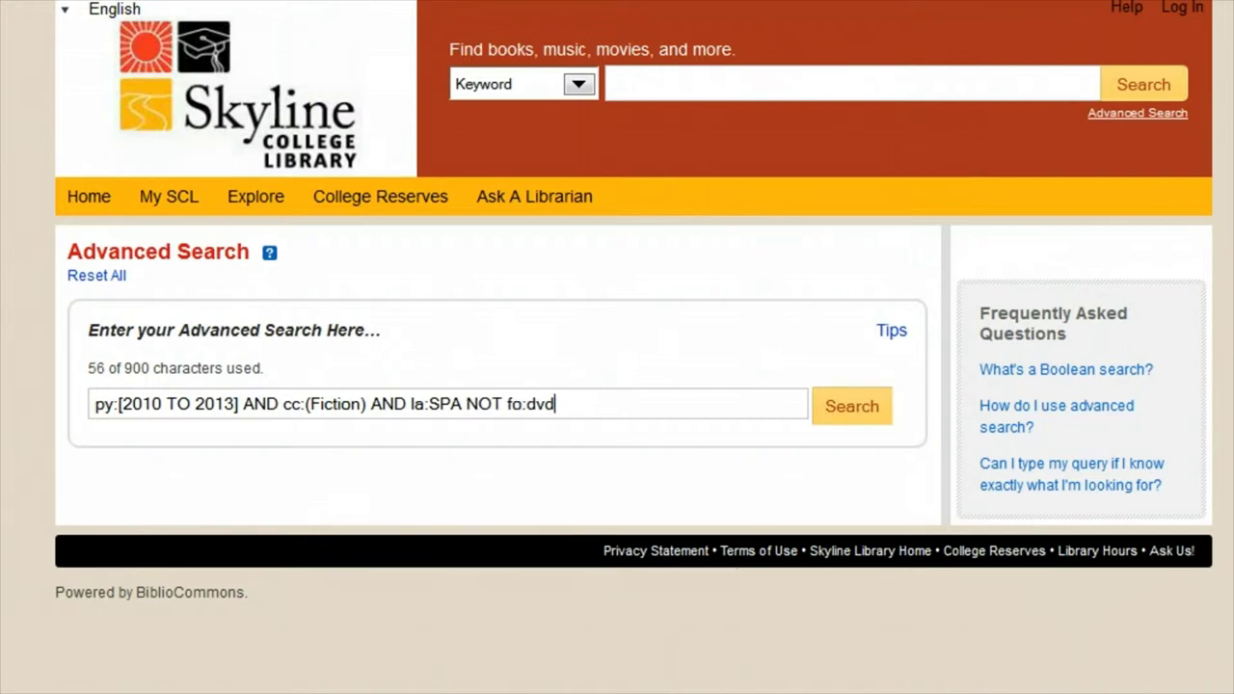
- Run the custom query and look through the first titles found
{"action": "left_click", "coordinate": [854, 406]}
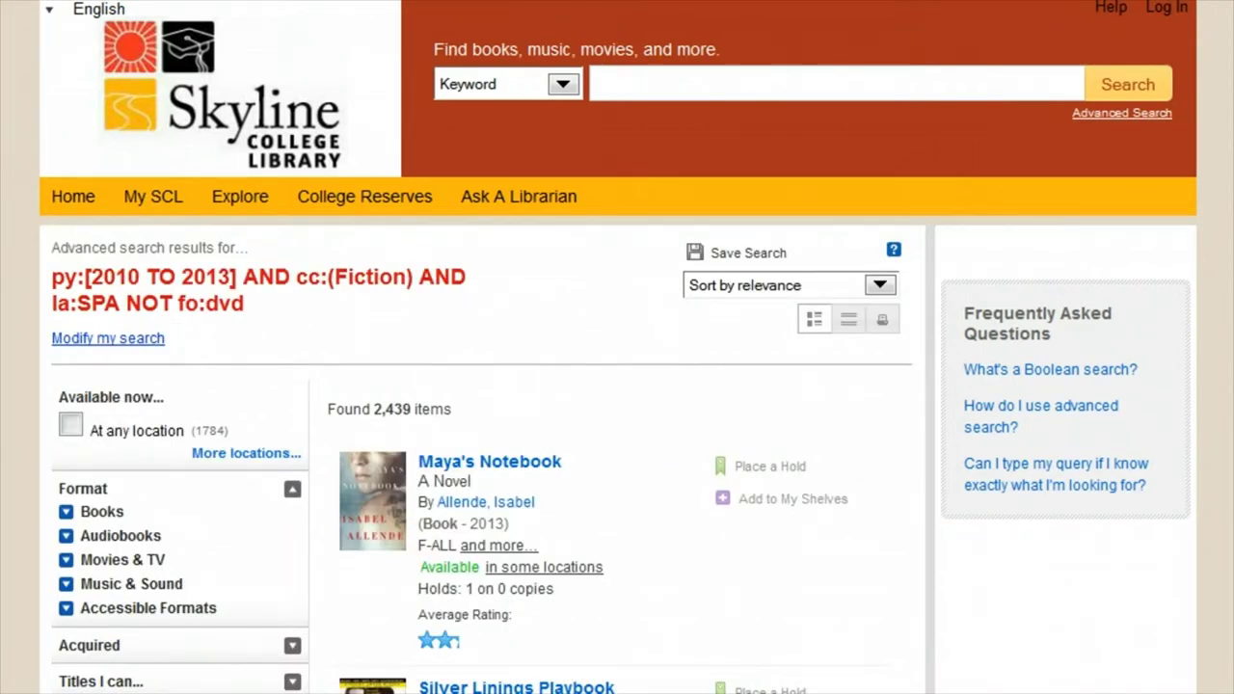
{"action": "scroll", "coordinate": [617, 386], "scroll_direction": "down", "scroll_amount": 3}
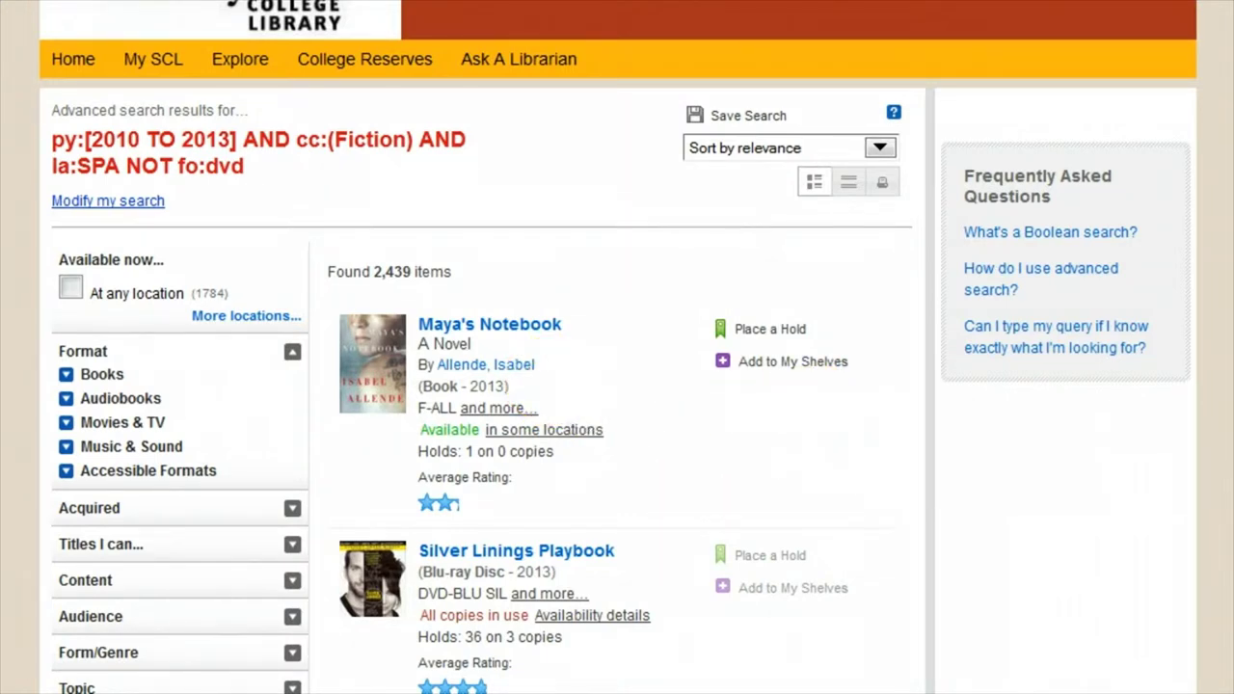
{"action": "scroll", "coordinate": [617, 385], "scroll_direction": "down", "scroll_amount": 3}
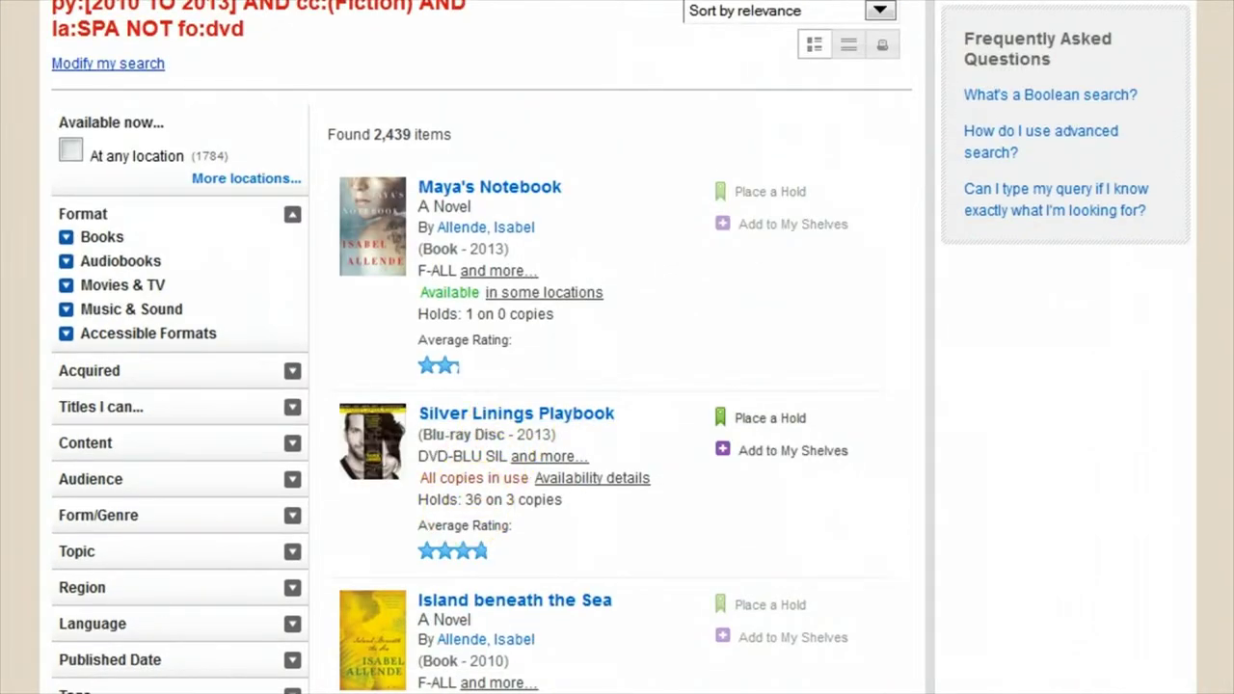
{"action": "scroll", "coordinate": [617, 386], "scroll_direction": "up", "scroll_amount": 5}
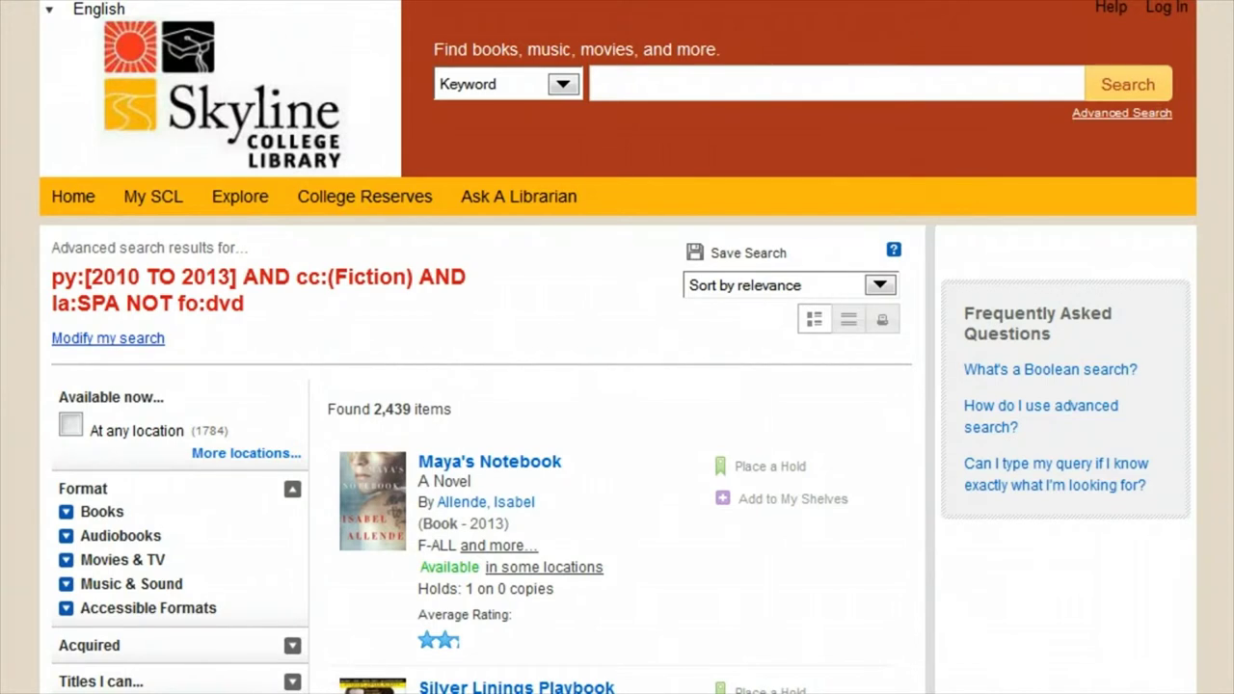
- Start a new advanced search that includes the keywords "Romeo and Juliet" and excludes "Dicaprio"
{"action": "left_click", "coordinate": [1119, 113]}
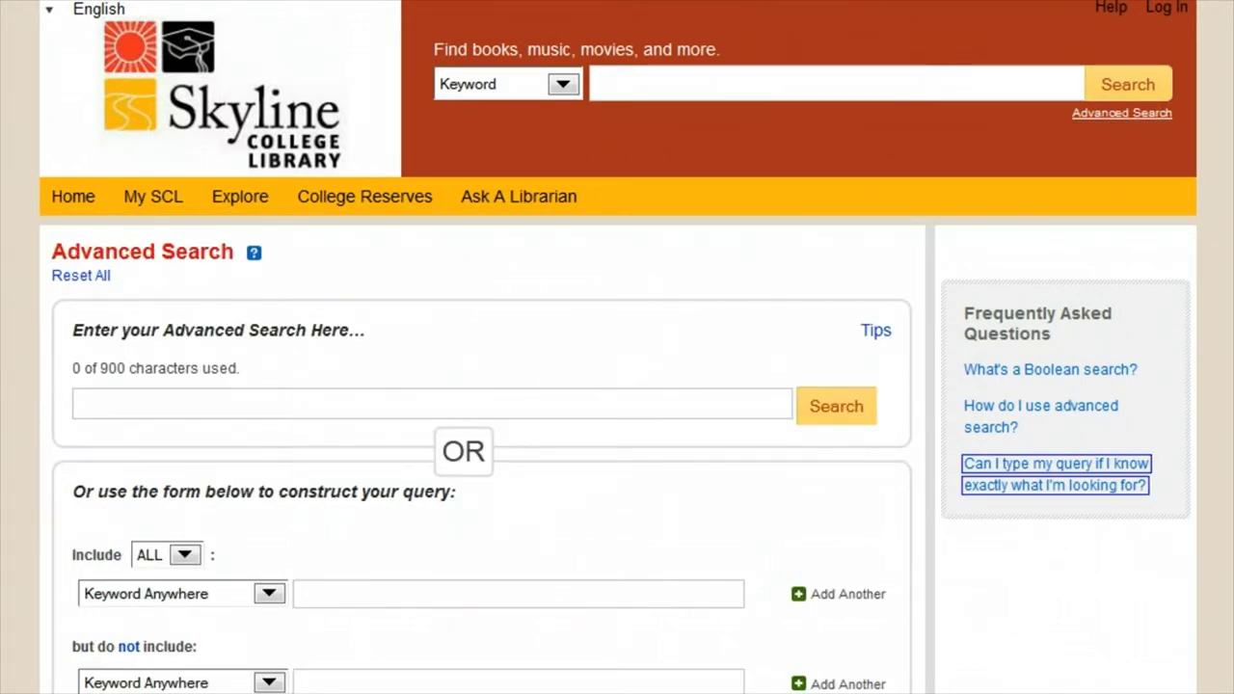
{"action": "left_click", "coordinate": [854, 268]}
{"action": "scroll", "coordinate": [854, 267], "scroll_direction": "down", "scroll_amount": 4}
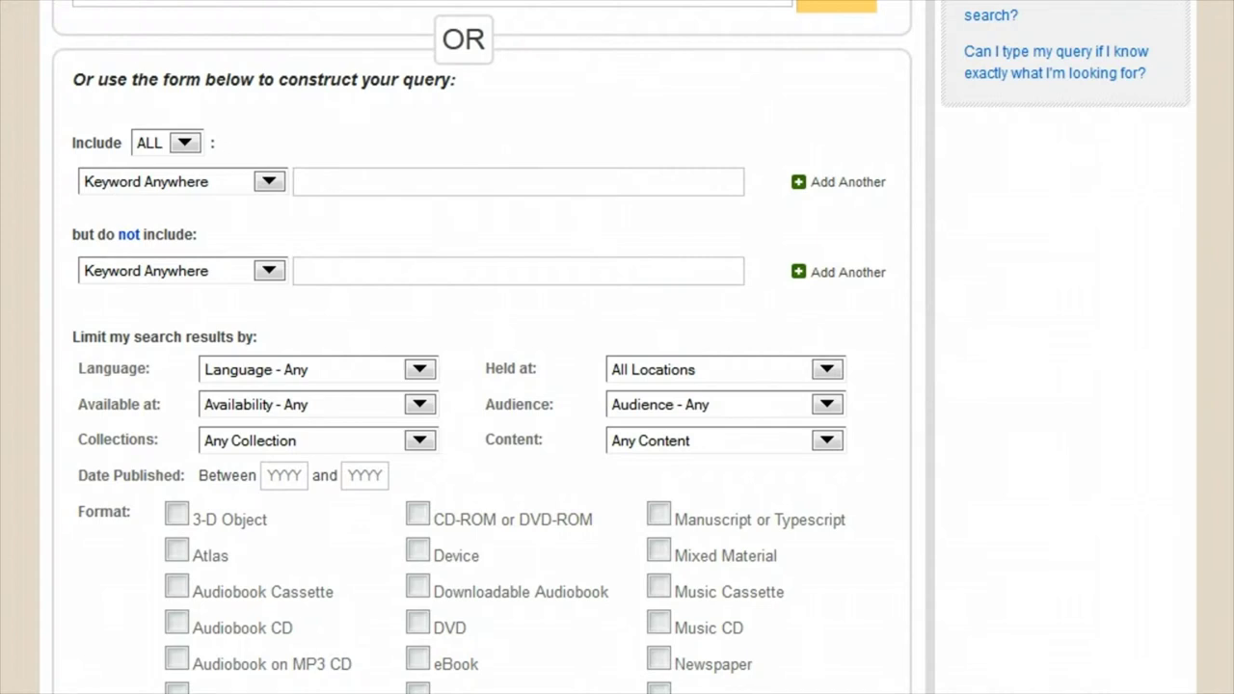
{"action": "left_click", "coordinate": [334, 184]}
{"action": "type", "text": "Romeo and Juliet"}
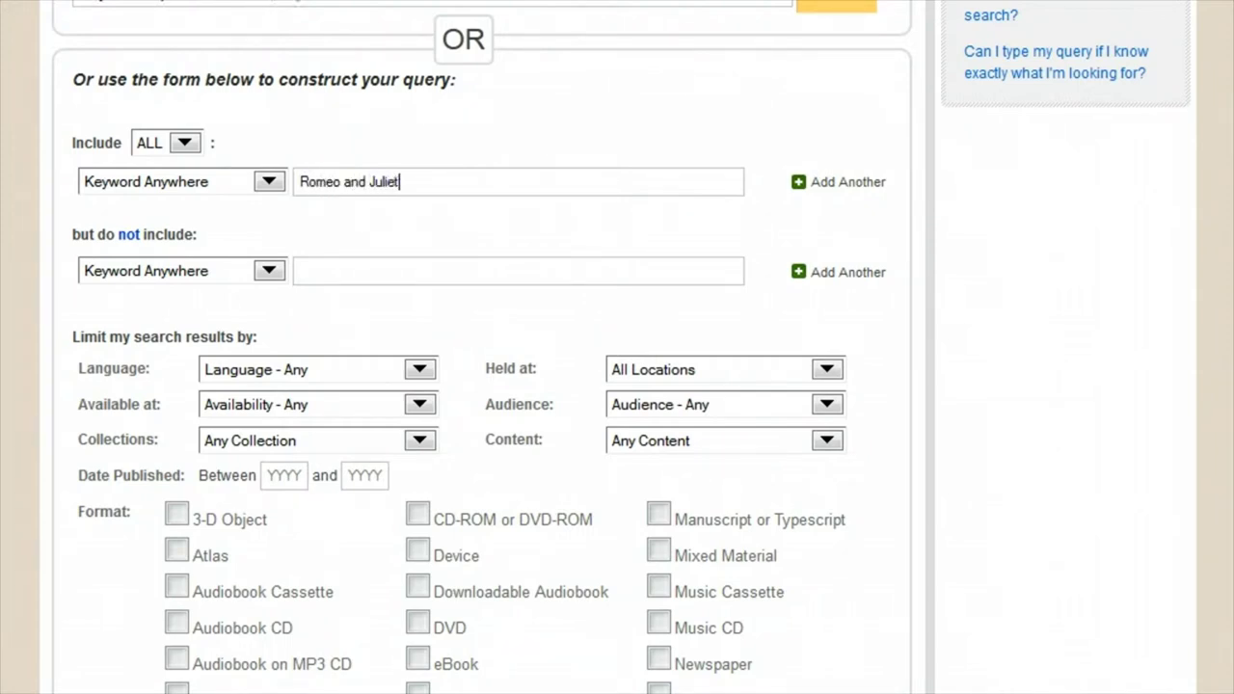
{"action": "left_click", "coordinate": [546, 270]}
{"action": "type", "text": "Dicaprio"}
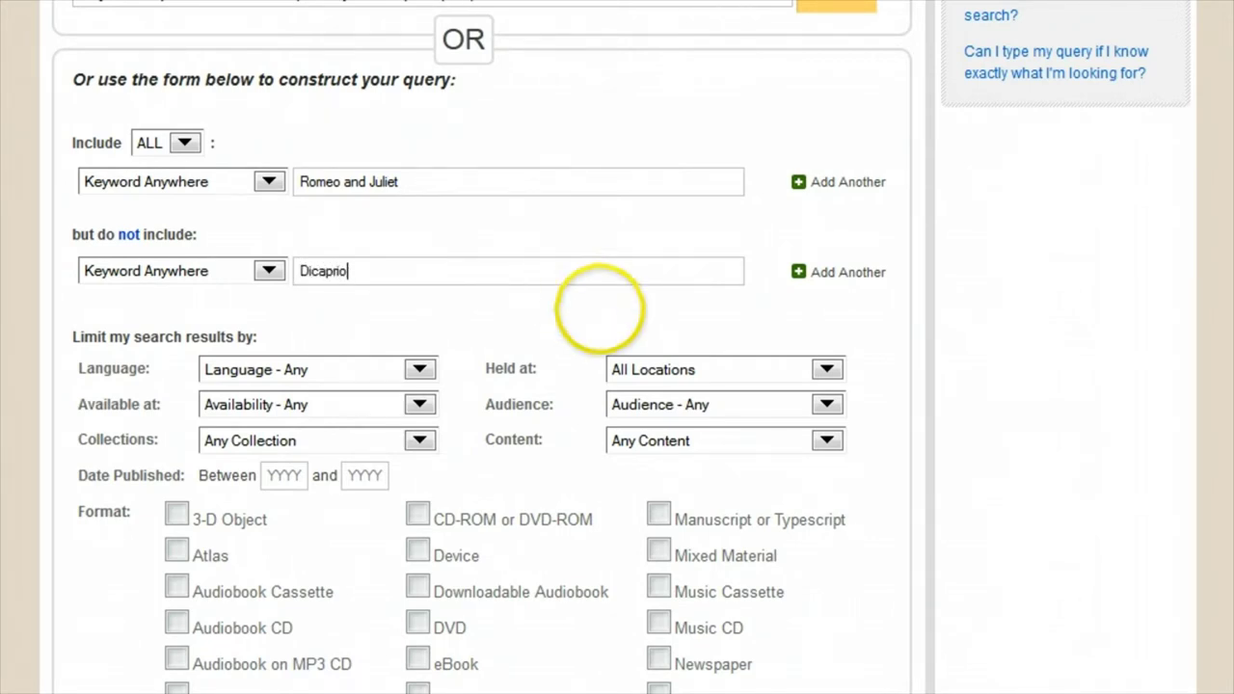
- Limit the format to DVD and run the Romeo and Juliet search
{"action": "scroll", "coordinate": [453, 497], "scroll_direction": "down", "scroll_amount": 2}
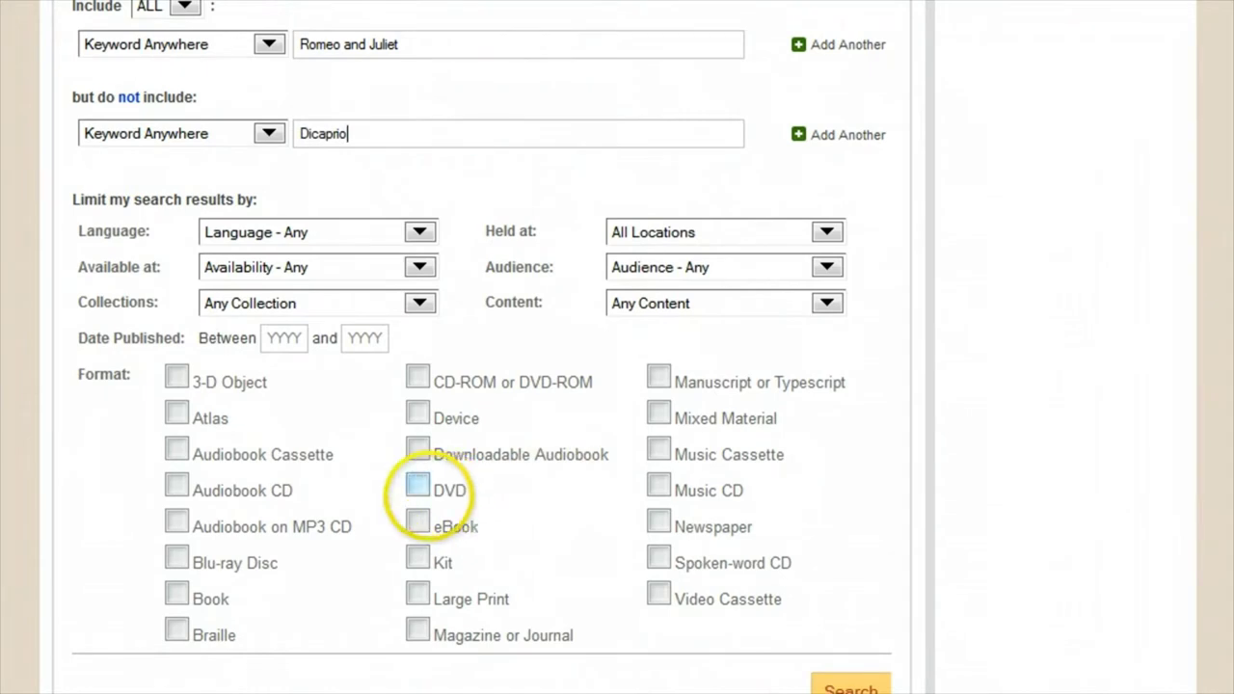
{"action": "left_click", "coordinate": [417, 489]}
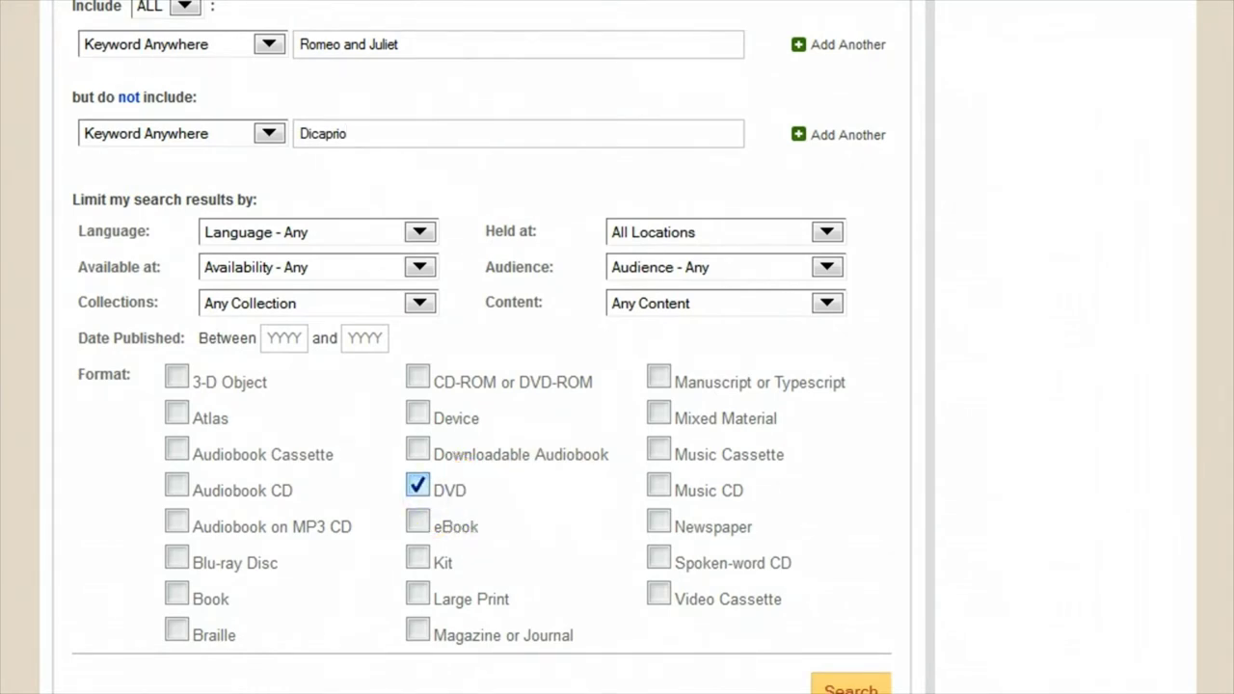
{"action": "scroll", "coordinate": [579, 482], "scroll_direction": "down", "scroll_amount": 2}
{"action": "left_click", "coordinate": [851, 567]}
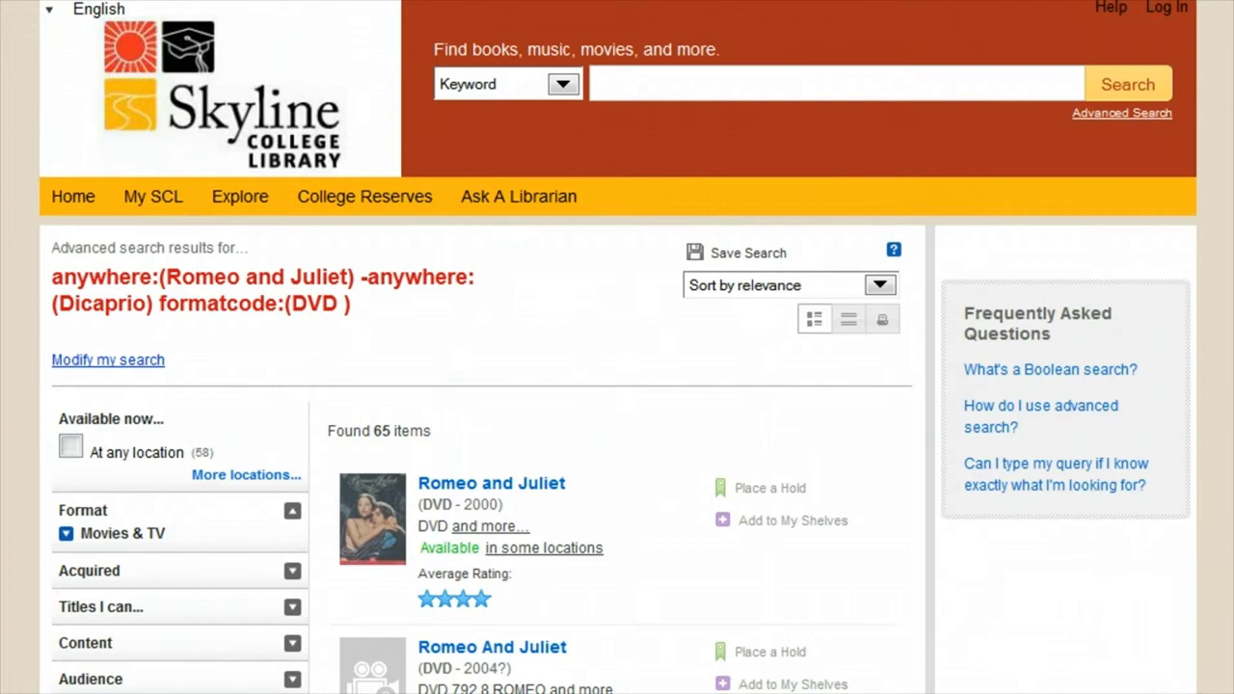
- Start another advanced search that includes the keywords "somewhere over the rainbow"
{"action": "left_click", "coordinate": [1121, 113]}
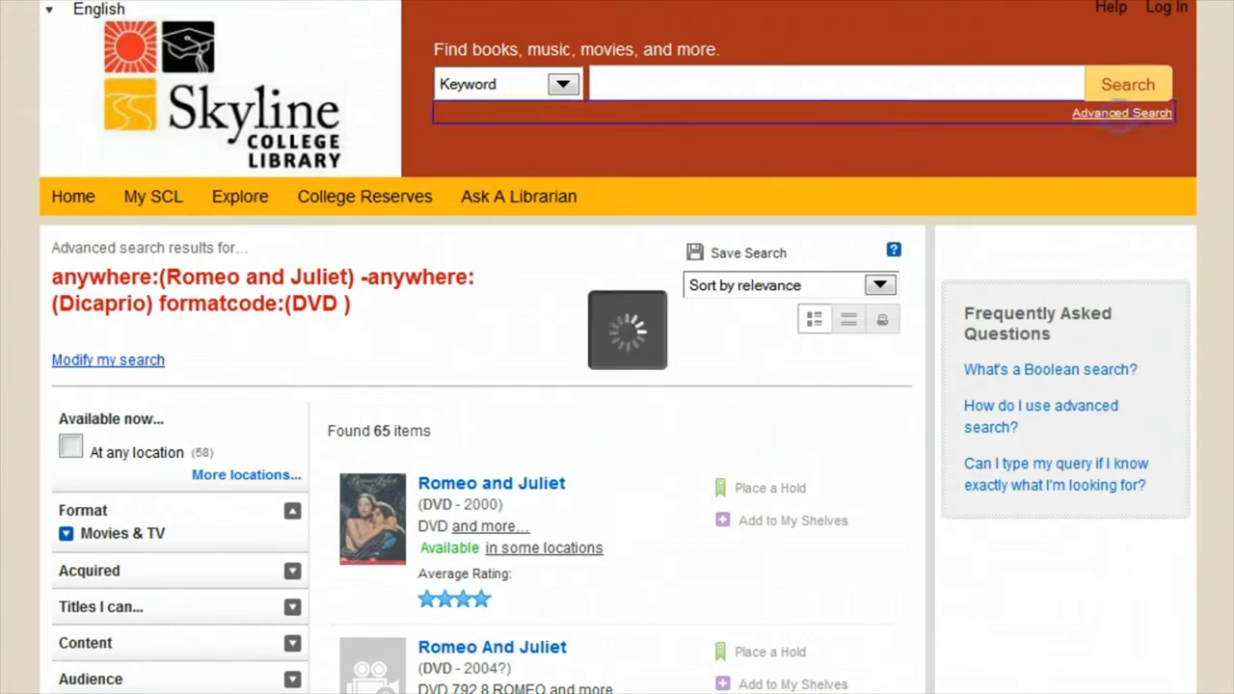
{"action": "scroll", "coordinate": [395, 565], "scroll_direction": "down", "scroll_amount": 5}
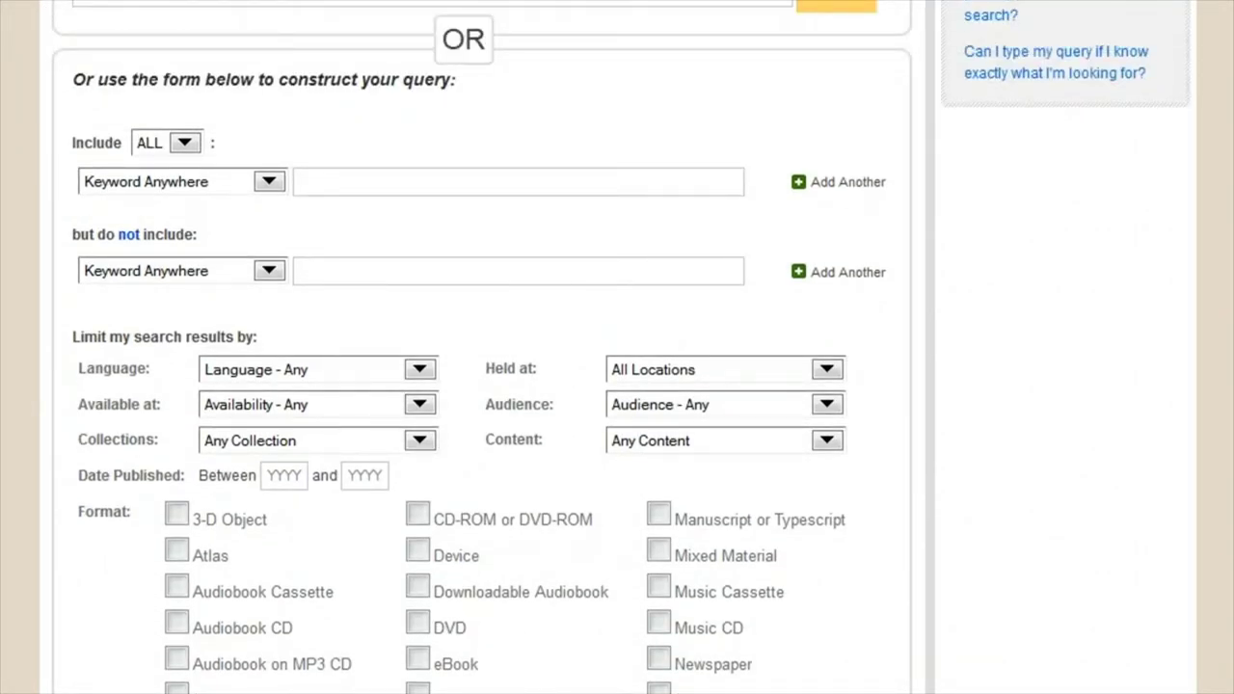
{"action": "left_click", "coordinate": [400, 179]}
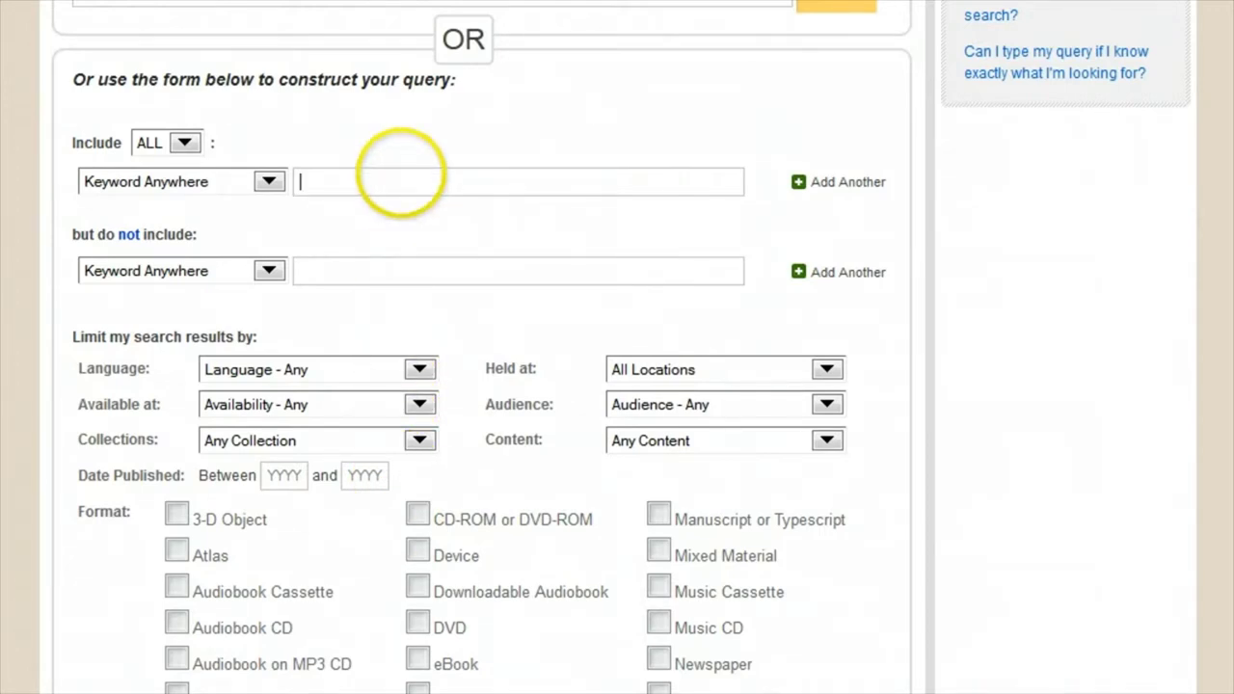
{"action": "type", "text": "somewhere over the r"}
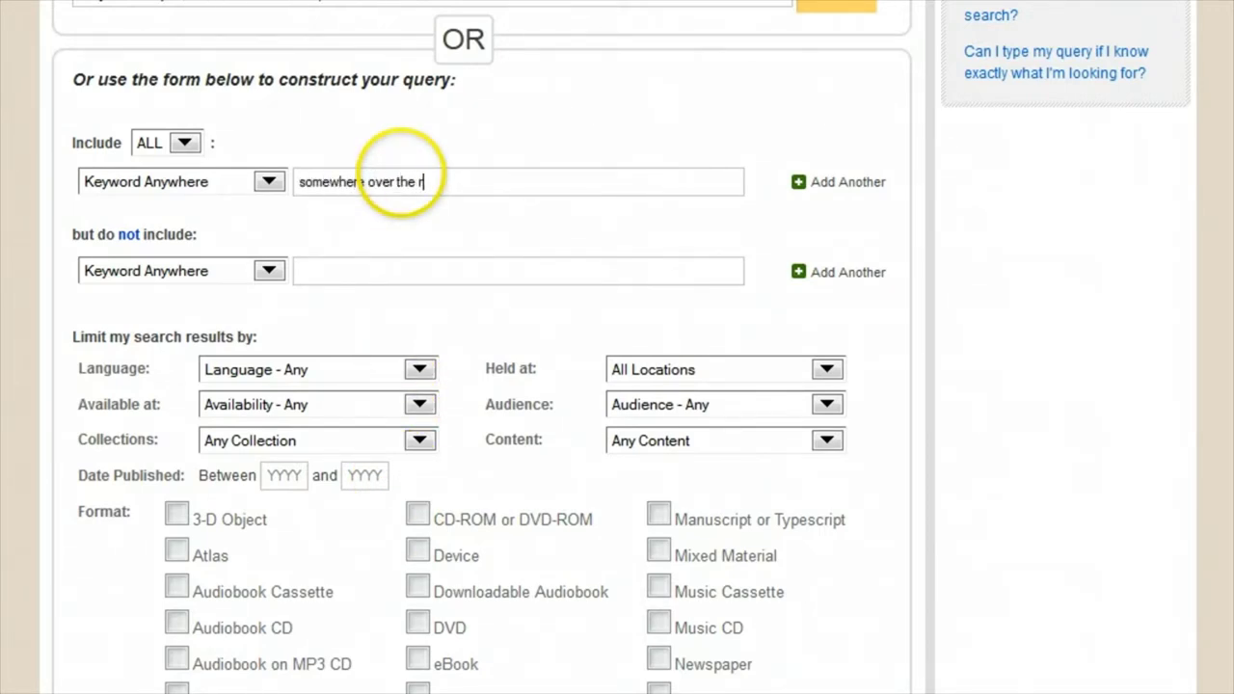
{"action": "type", "text": "ainbow"}
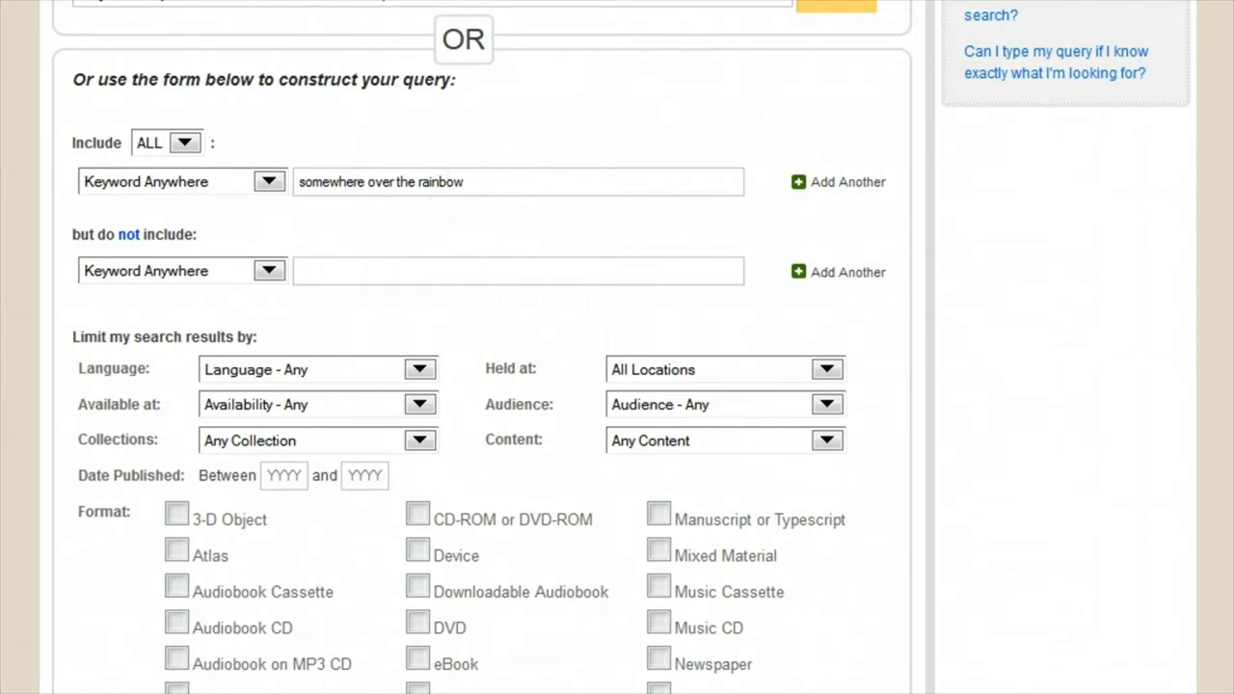
- Limit the search to items published from 2005 onward in Music CD format
{"action": "left_click", "coordinate": [299, 477]}
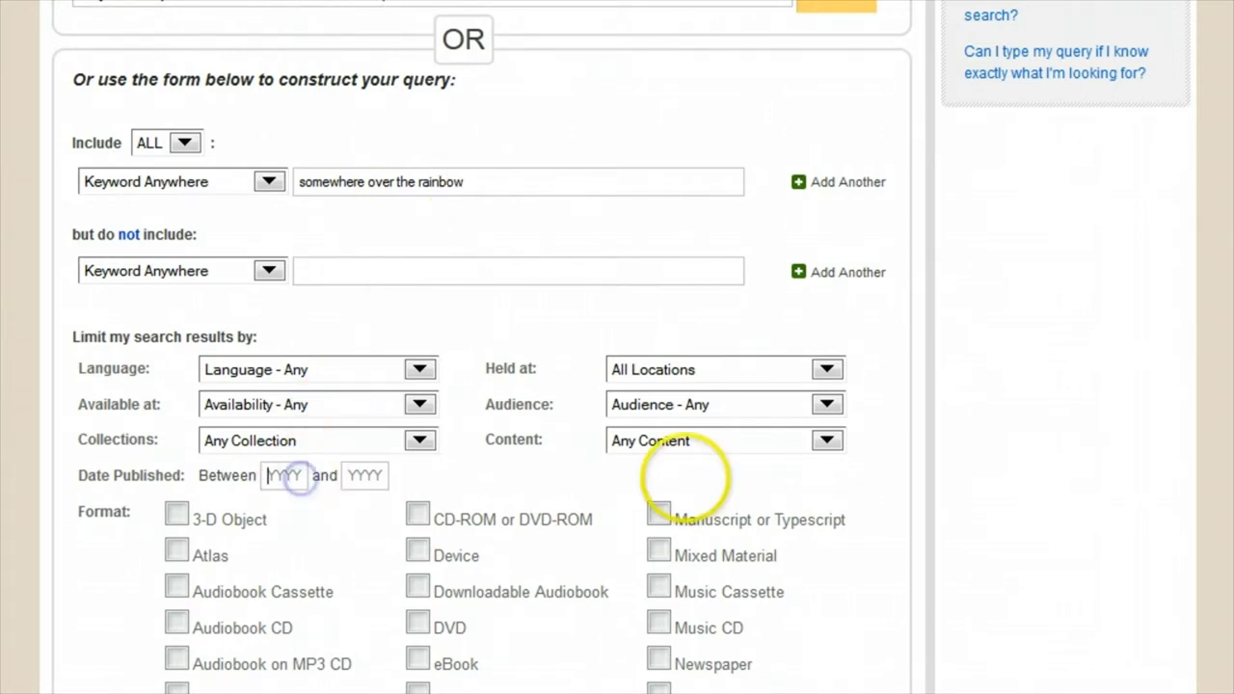
{"action": "type", "text": "2005"}
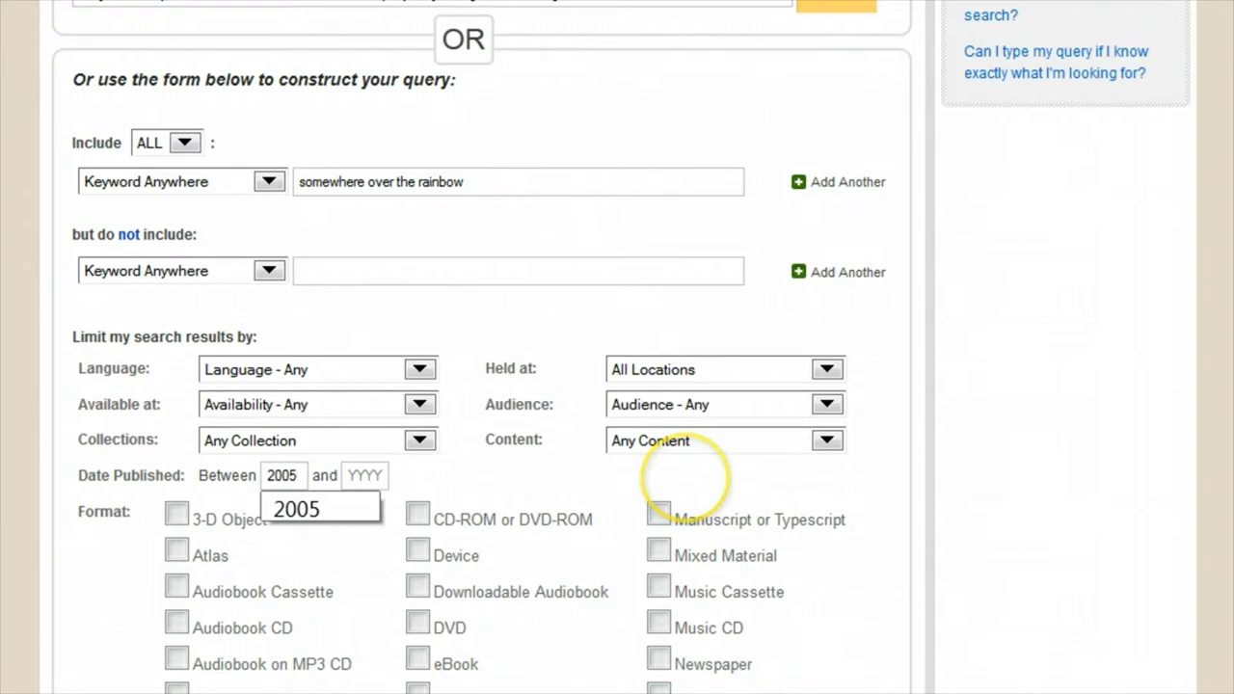
{"action": "left_click", "coordinate": [301, 507]}
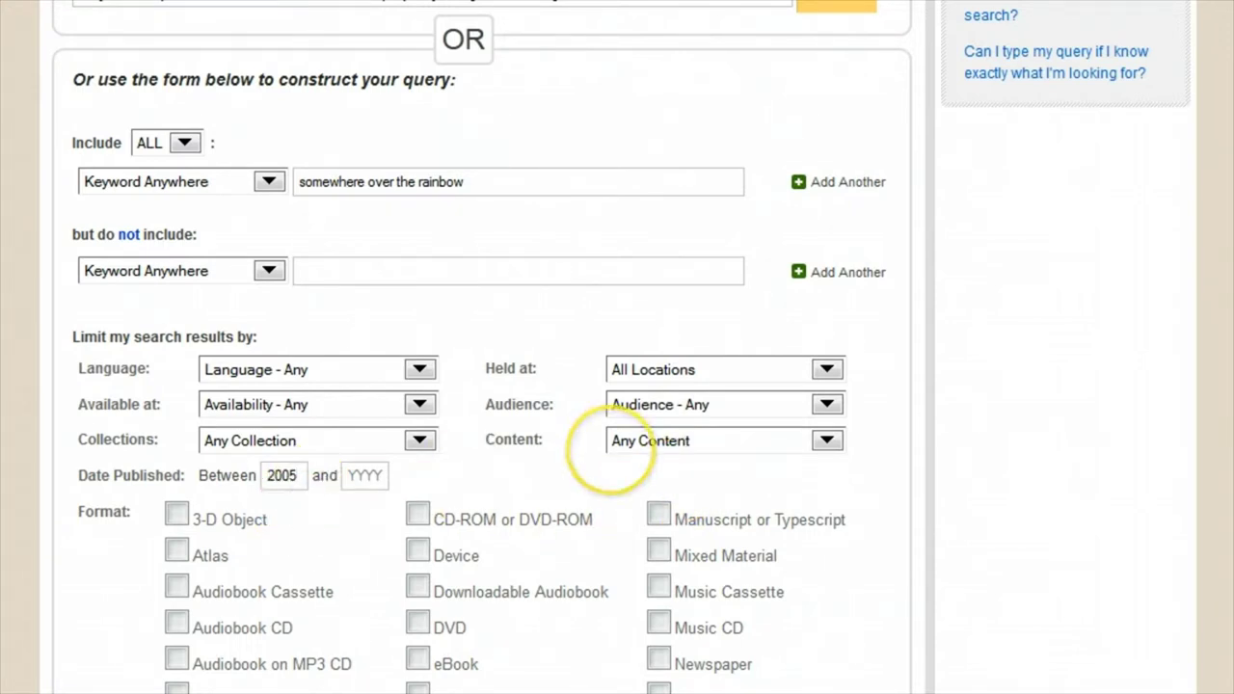
{"action": "scroll", "coordinate": [620, 463], "scroll_direction": "down", "scroll_amount": 3}
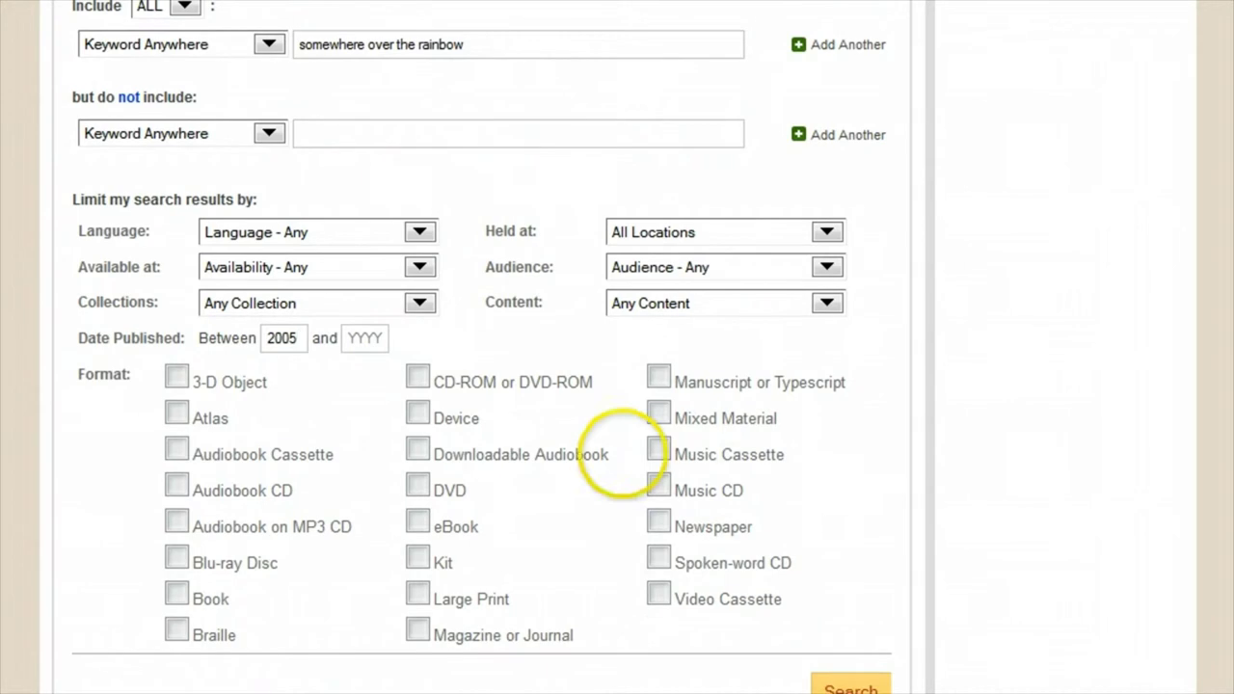
{"action": "left_click", "coordinate": [658, 488]}
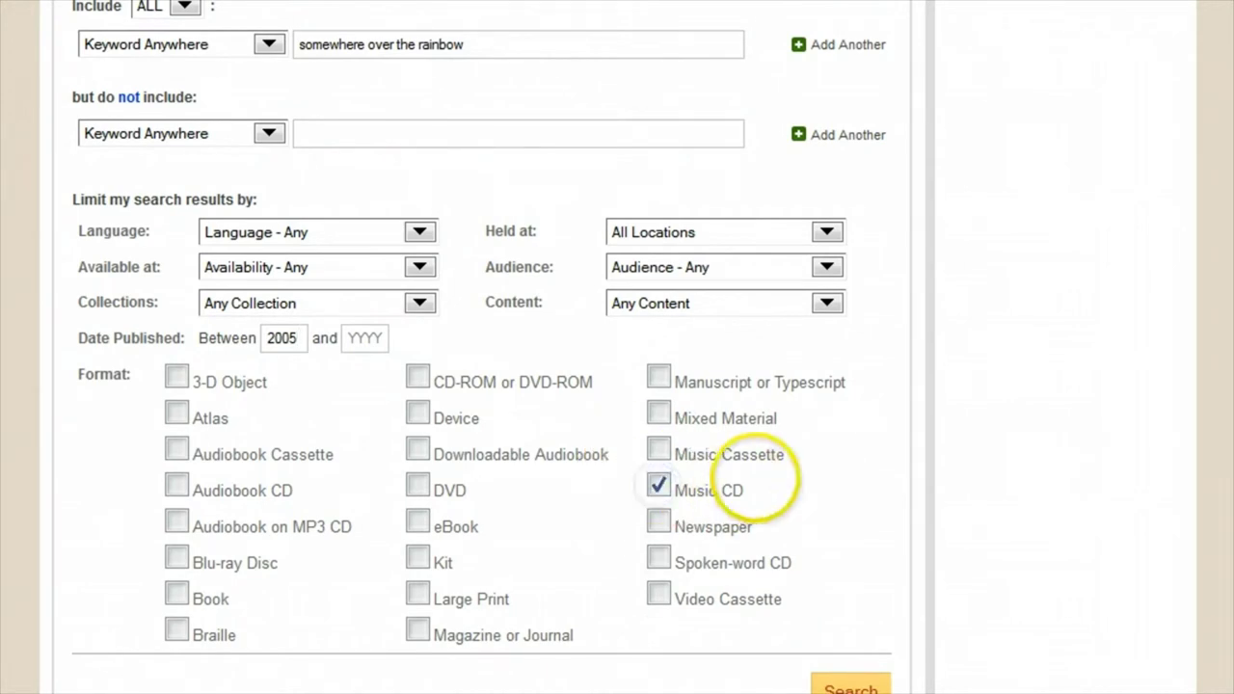
- Run the "somewhere over the rainbow" search and browse the music CDs found
{"action": "scroll", "coordinate": [820, 511], "scroll_direction": "down", "scroll_amount": 3}
{"action": "left_click", "coordinate": [851, 578]}
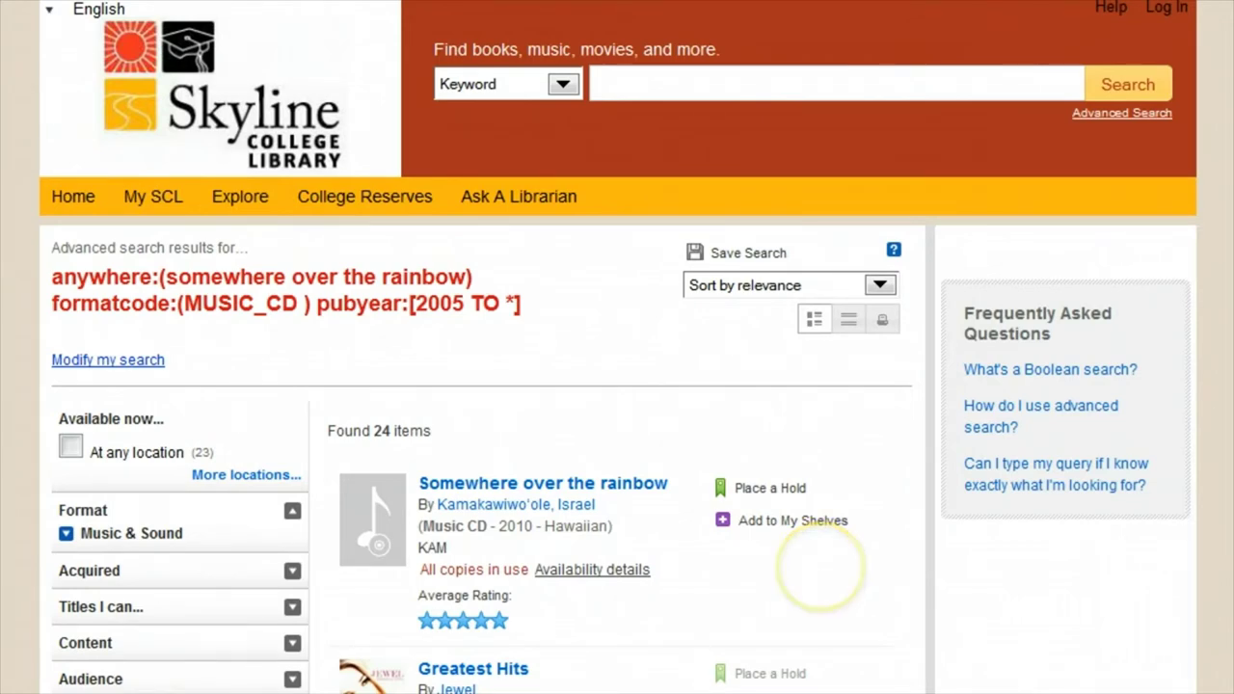
{"action": "scroll", "coordinate": [309, 424], "scroll_direction": "down", "scroll_amount": 6}
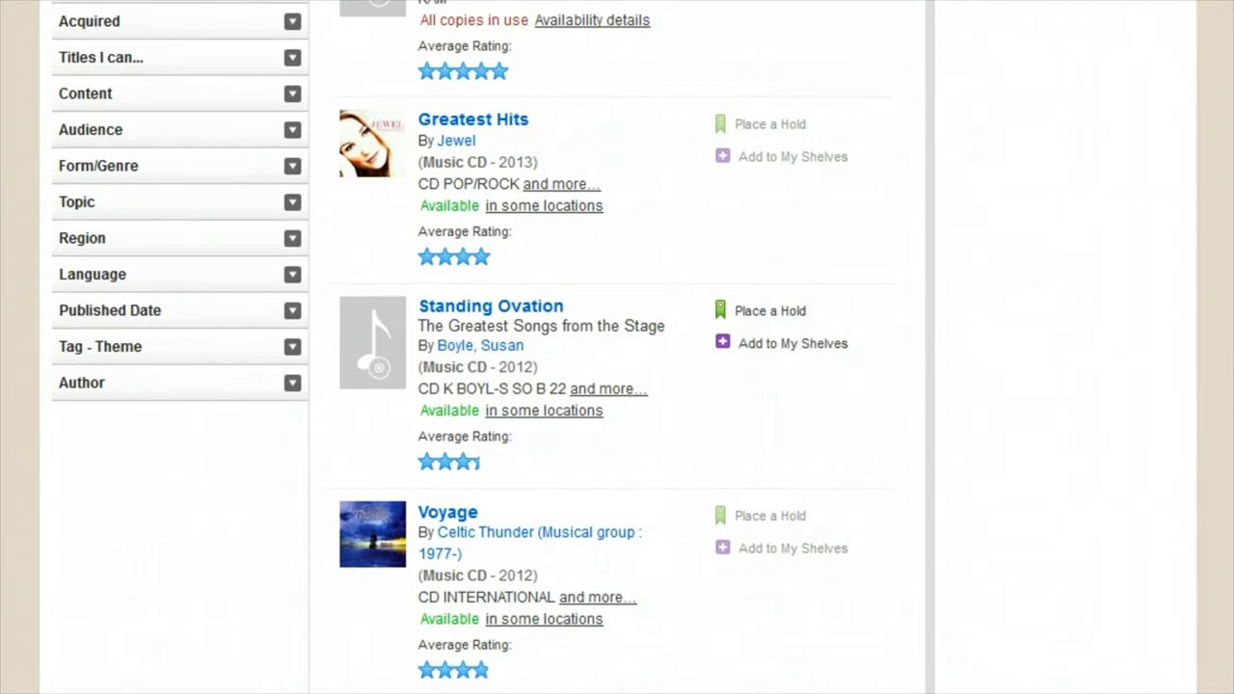
- Try to save the current search under the name "Not Wizard of Oz", then dismiss the login form
{"action": "scroll", "coordinate": [518, 413], "scroll_direction": "up", "scroll_amount": 6}
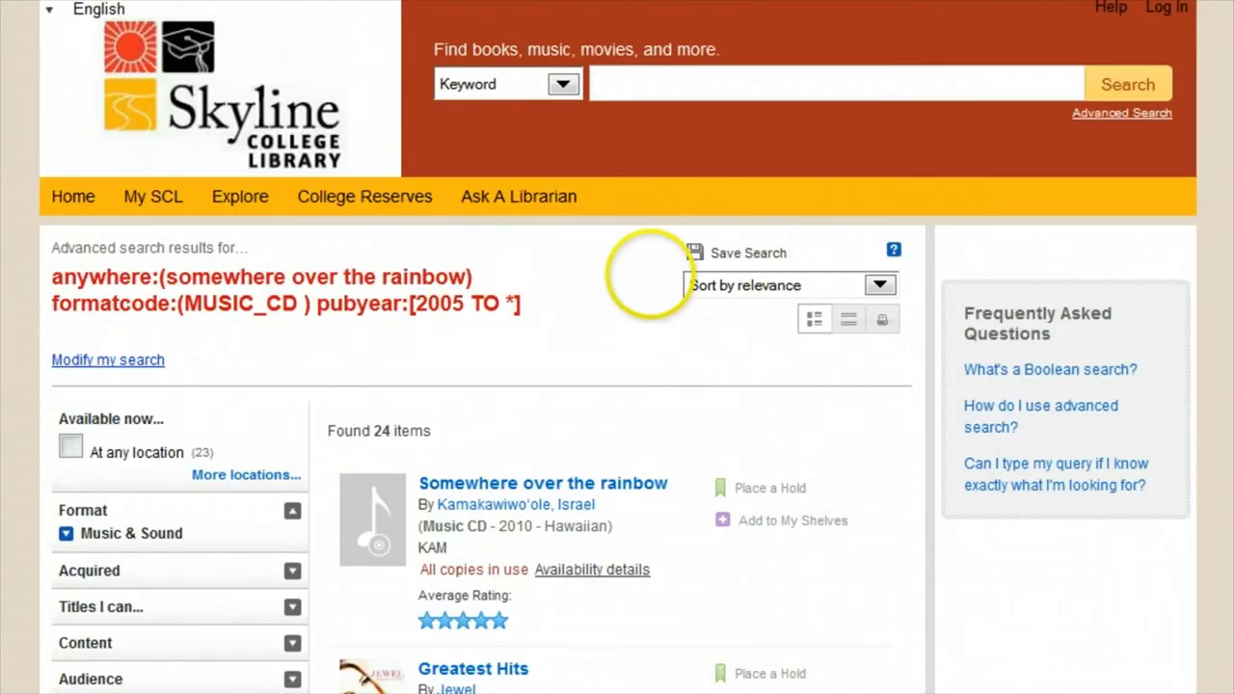
{"action": "left_click", "coordinate": [762, 247]}
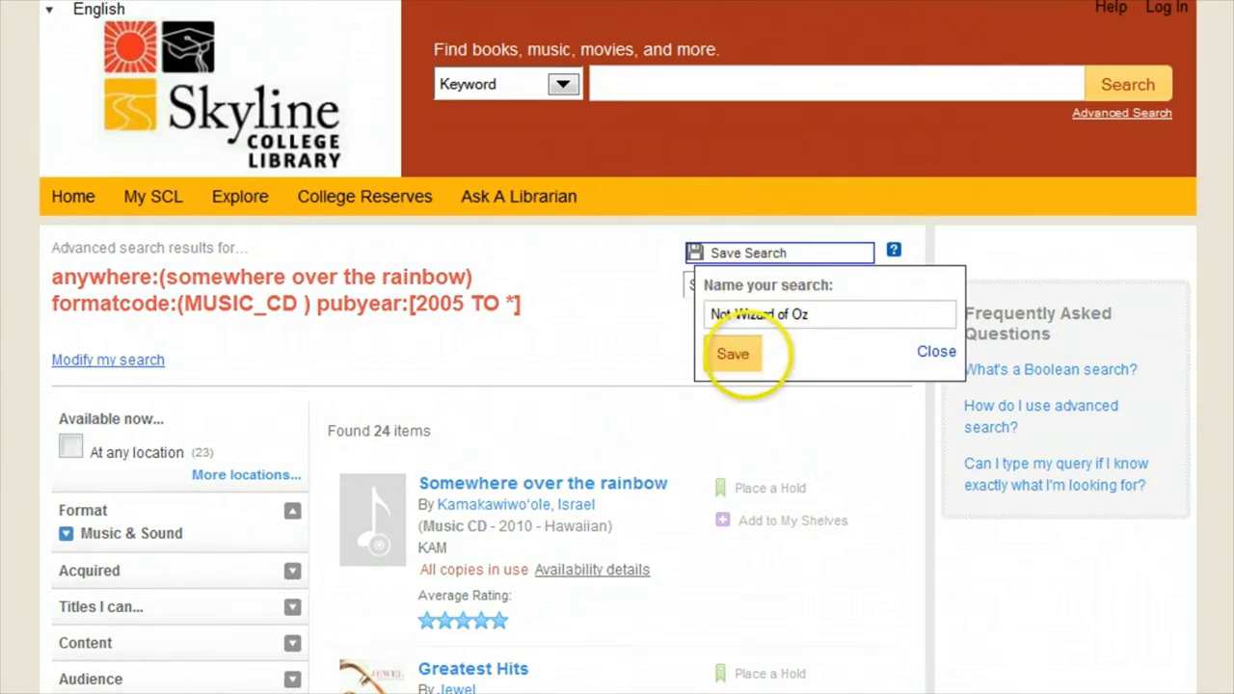
{"action": "left_click", "coordinate": [733, 354]}
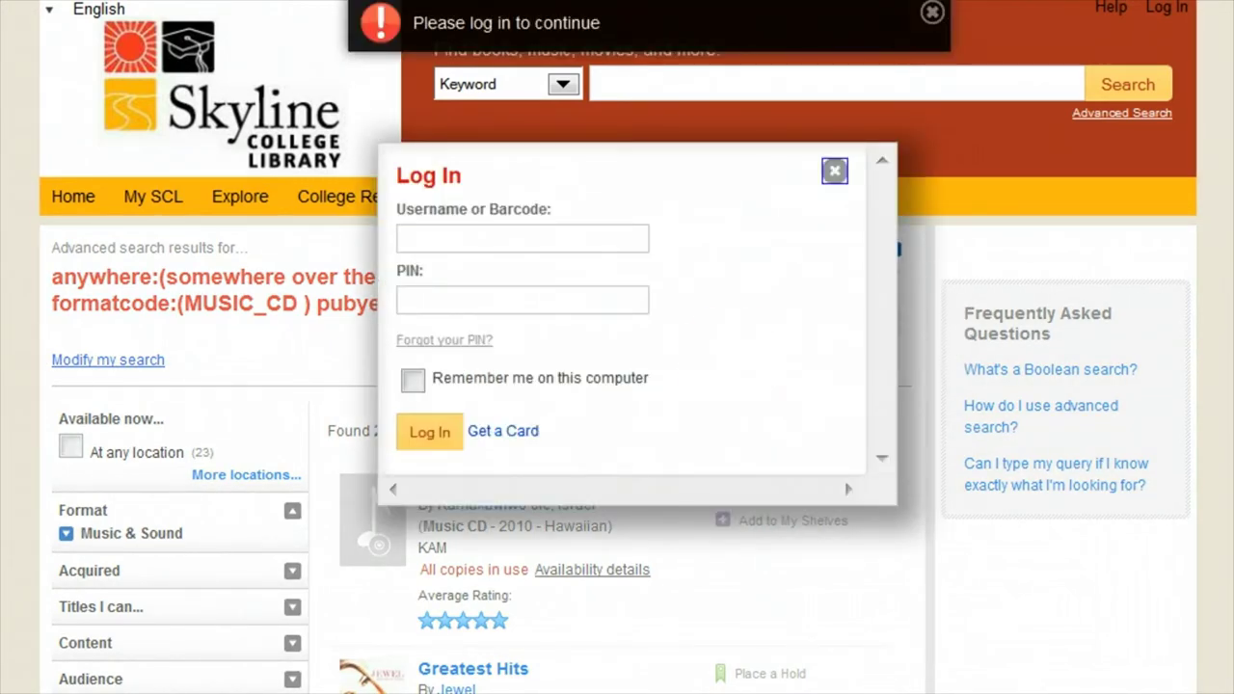
{"action": "left_click", "coordinate": [834, 171]}
- Start a new advanced search limited to the Magazine or Journal format
{"action": "left_click", "coordinate": [1097, 113]}
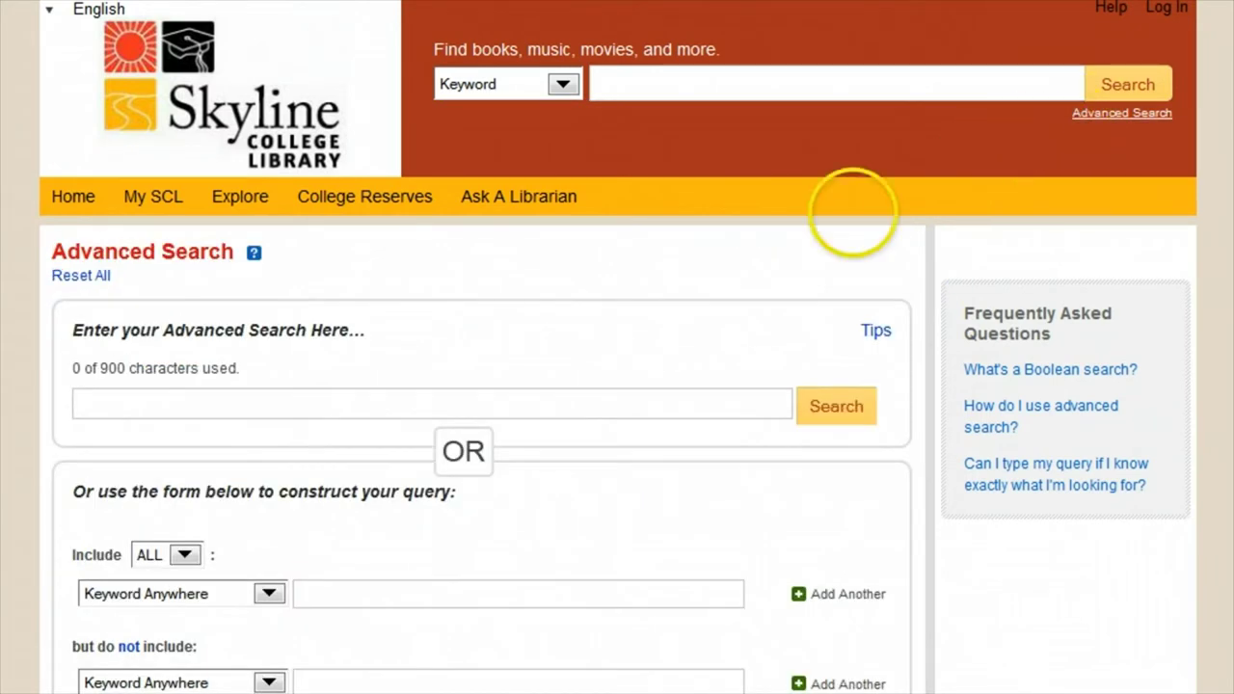
{"action": "scroll", "coordinate": [608, 326], "scroll_direction": "down", "scroll_amount": 5}
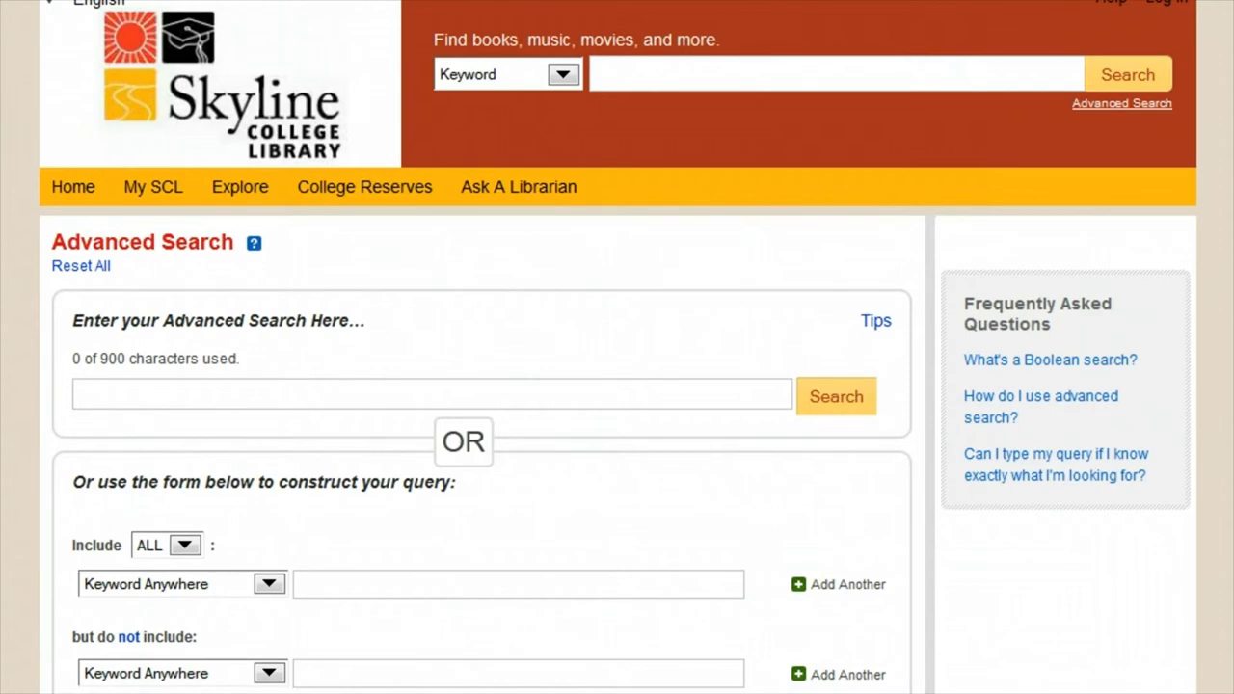
{"action": "scroll", "coordinate": [617, 347], "scroll_direction": "down", "scroll_amount": 2}
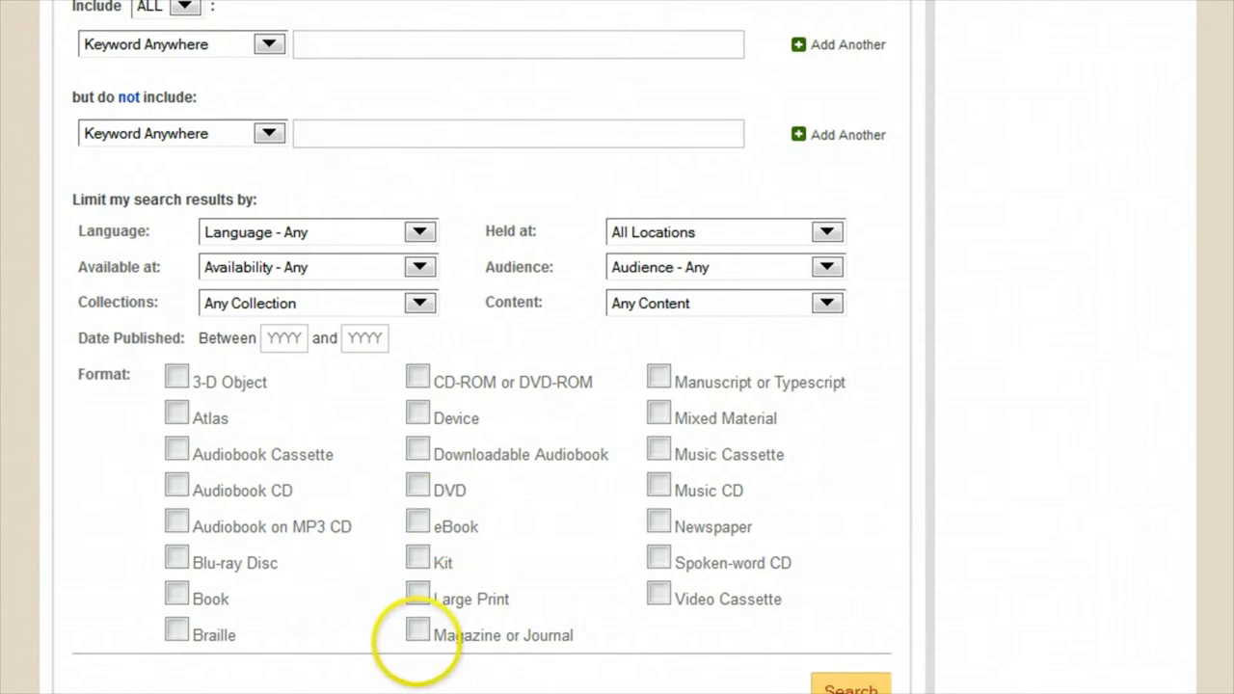
{"action": "left_click", "coordinate": [415, 632]}
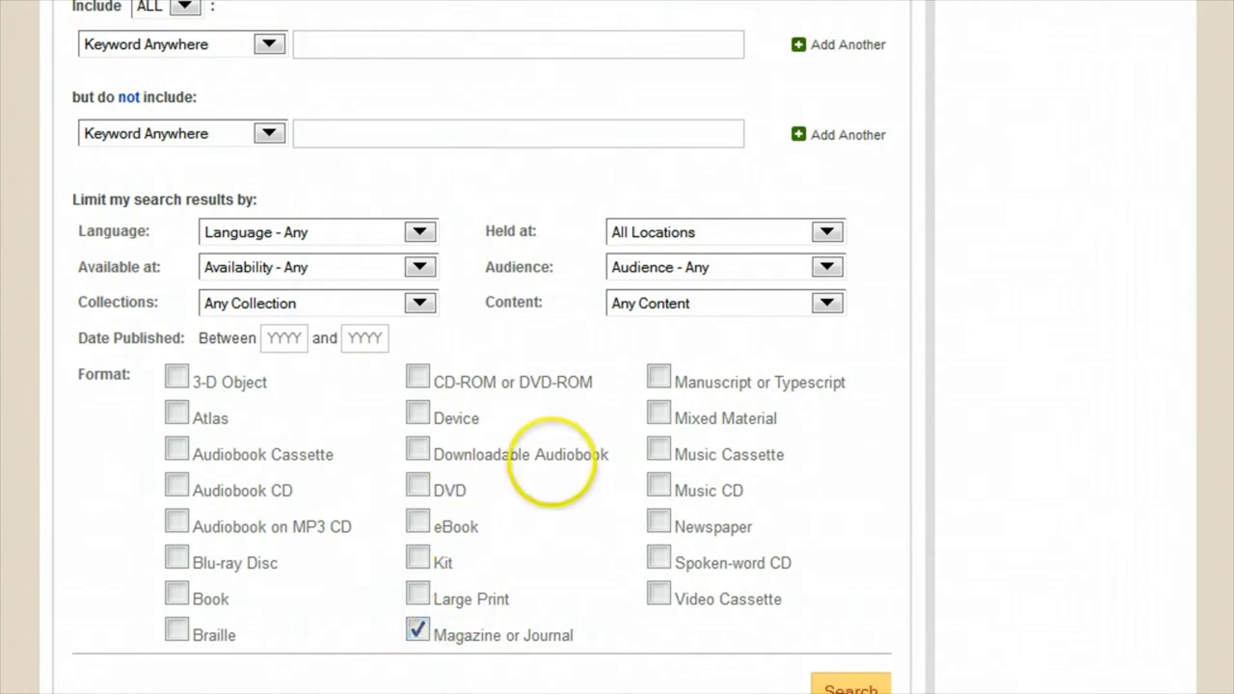
- Limit the search to items held at Redwood City-Redwood Shores, run it and browse the magazines found
{"action": "left_click", "coordinate": [651, 232]}
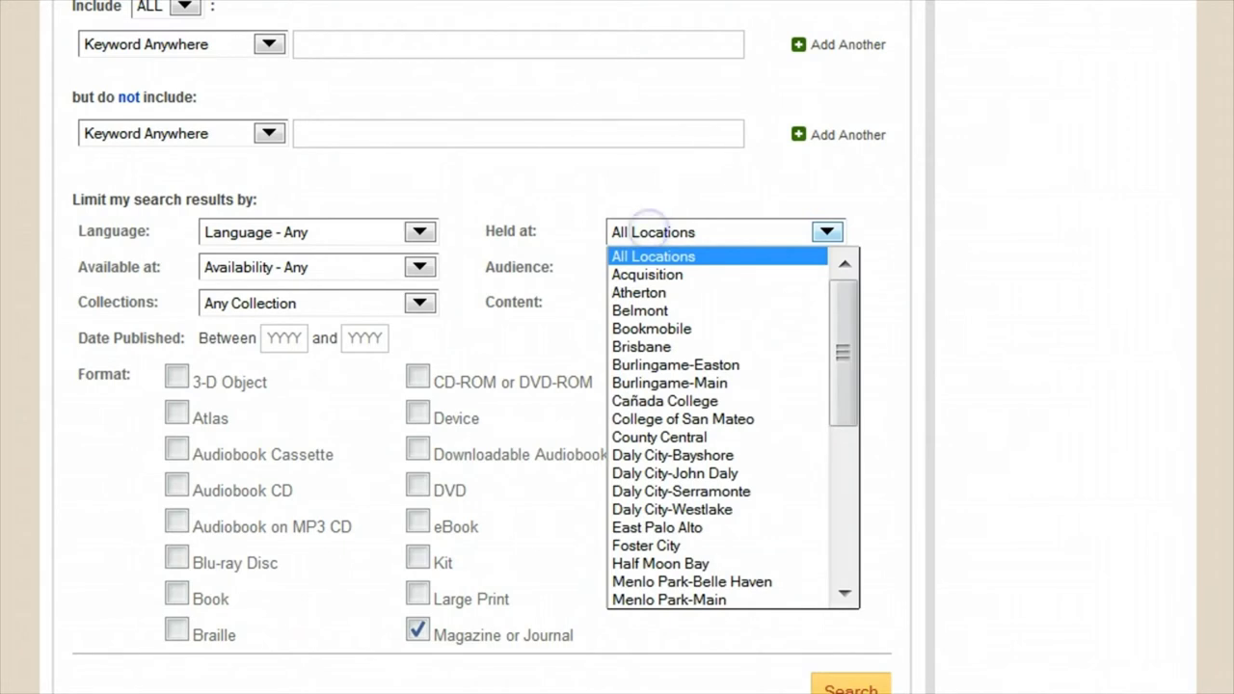
{"action": "scroll", "coordinate": [636, 405], "scroll_direction": "down", "scroll_amount": 3}
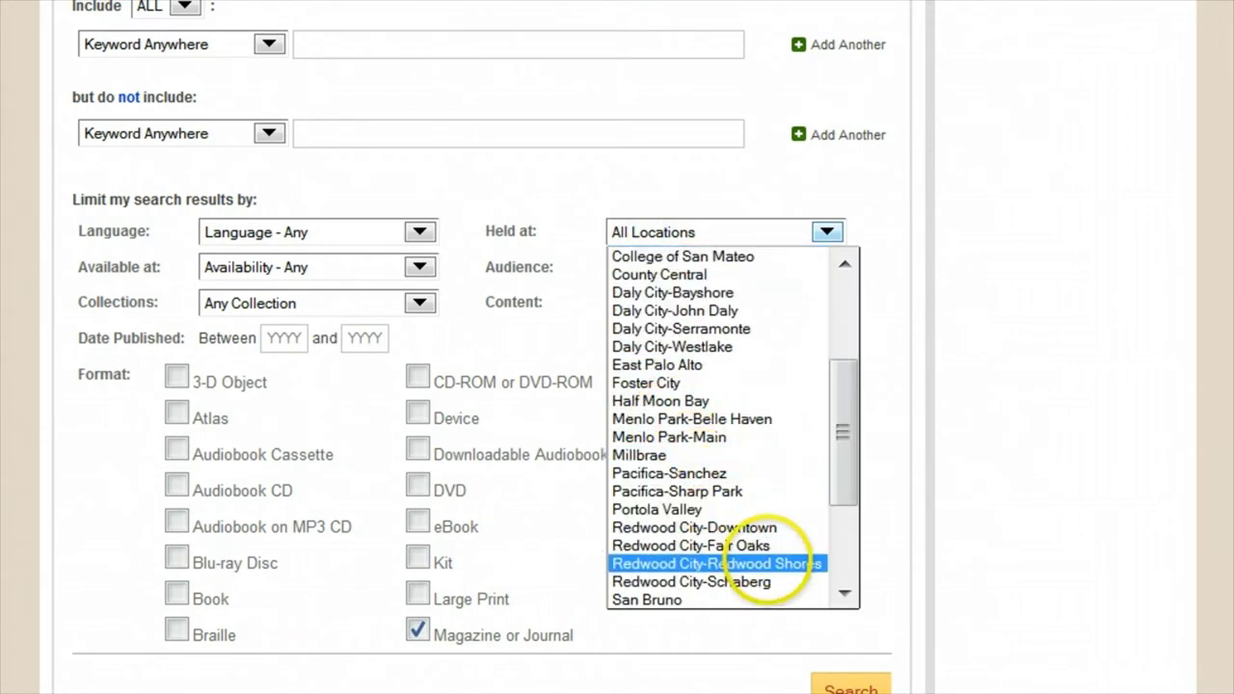
{"action": "left_click", "coordinate": [769, 563]}
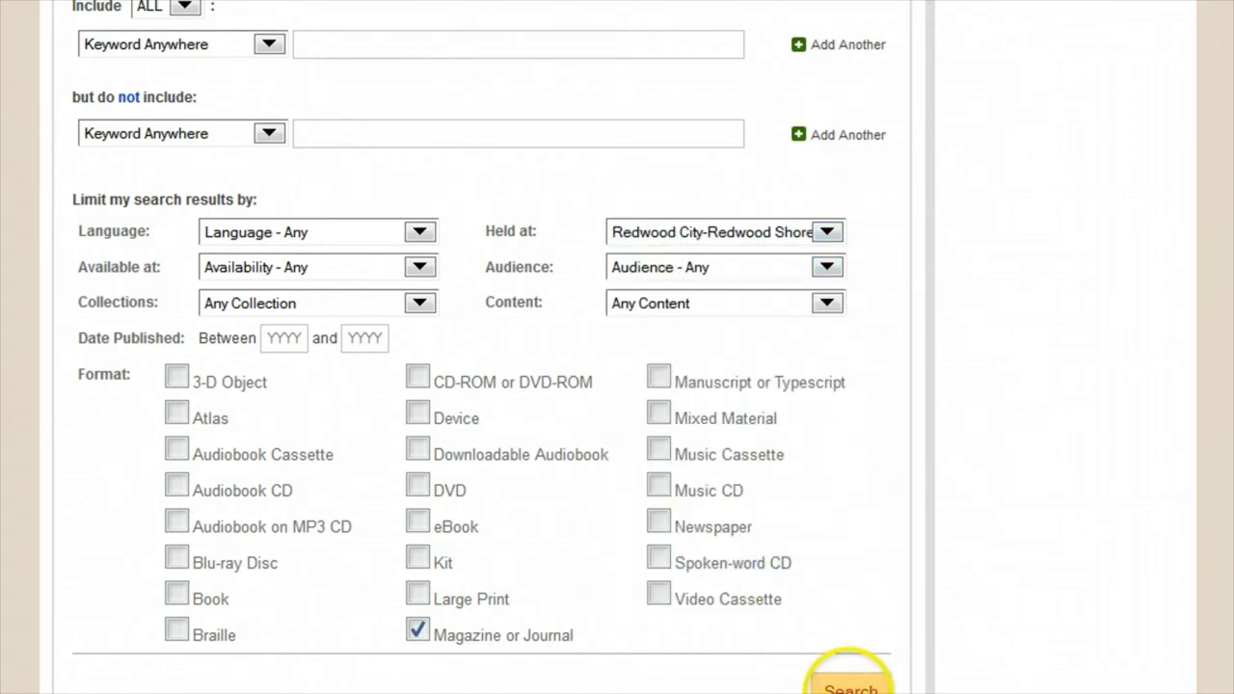
{"action": "left_click", "coordinate": [851, 686]}
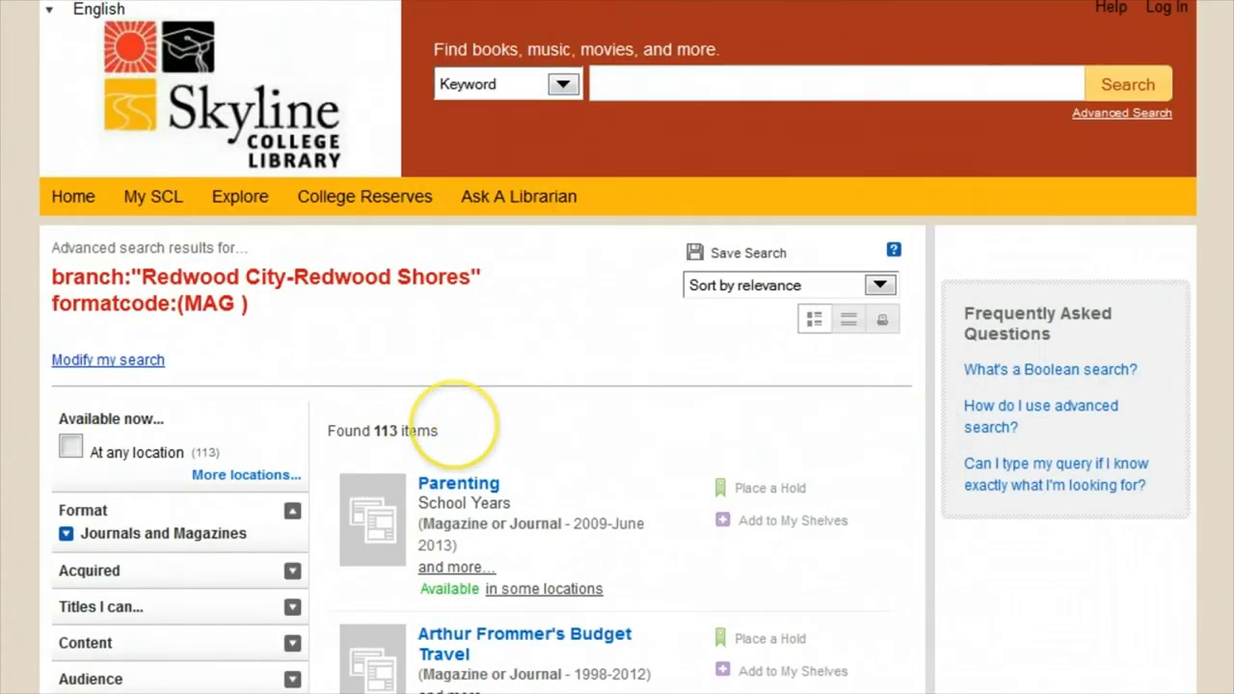
{"action": "scroll", "coordinate": [453, 421], "scroll_direction": "down", "scroll_amount": 3}
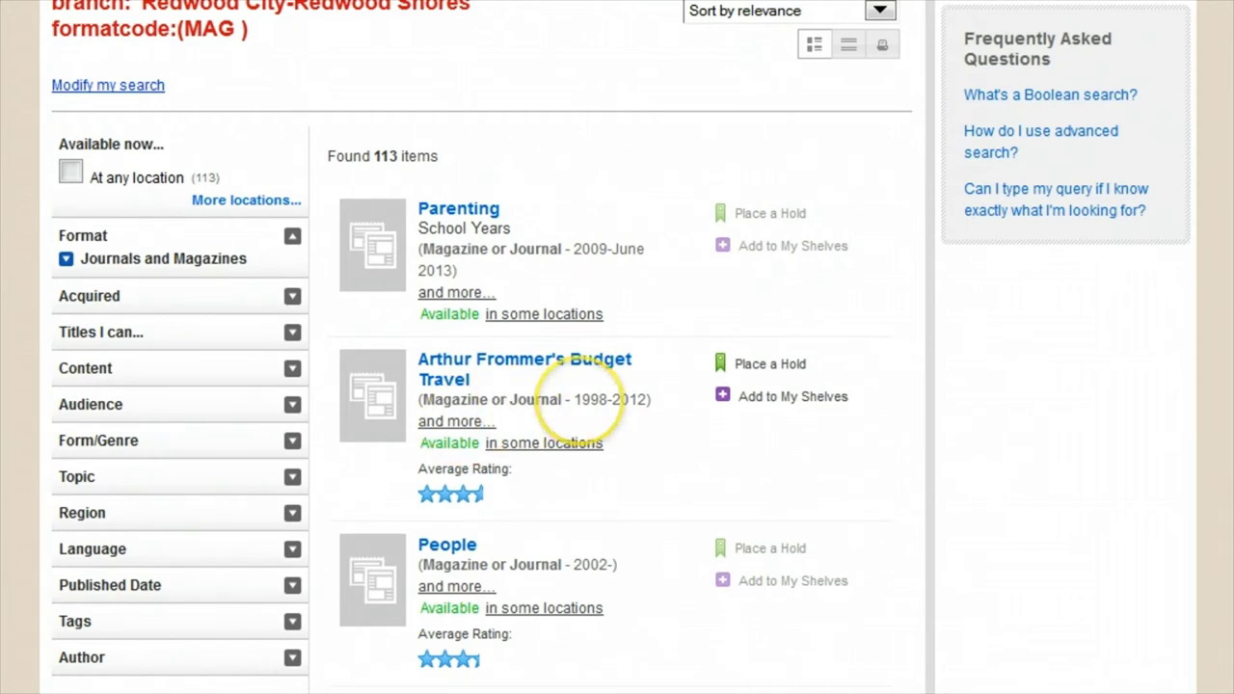
{"action": "scroll", "coordinate": [579, 400], "scroll_direction": "up", "scroll_amount": 3}
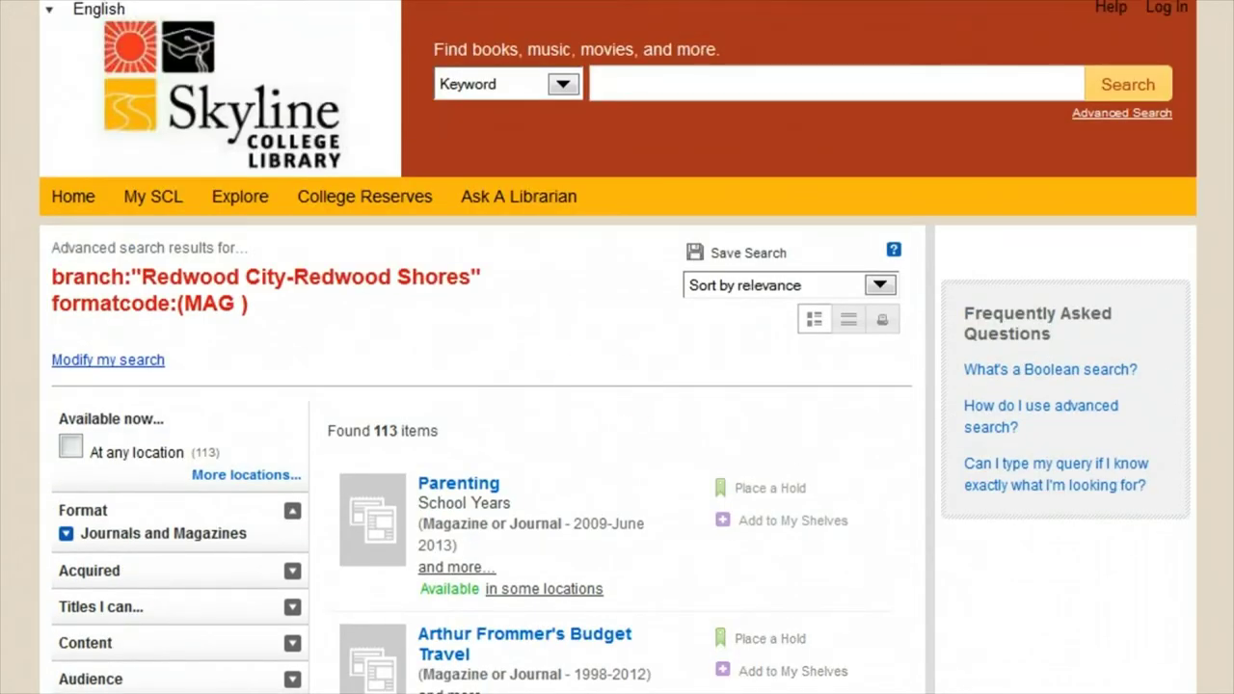
- Sort the magazine results by title and look through the reordered list
{"action": "left_click", "coordinate": [746, 285]}
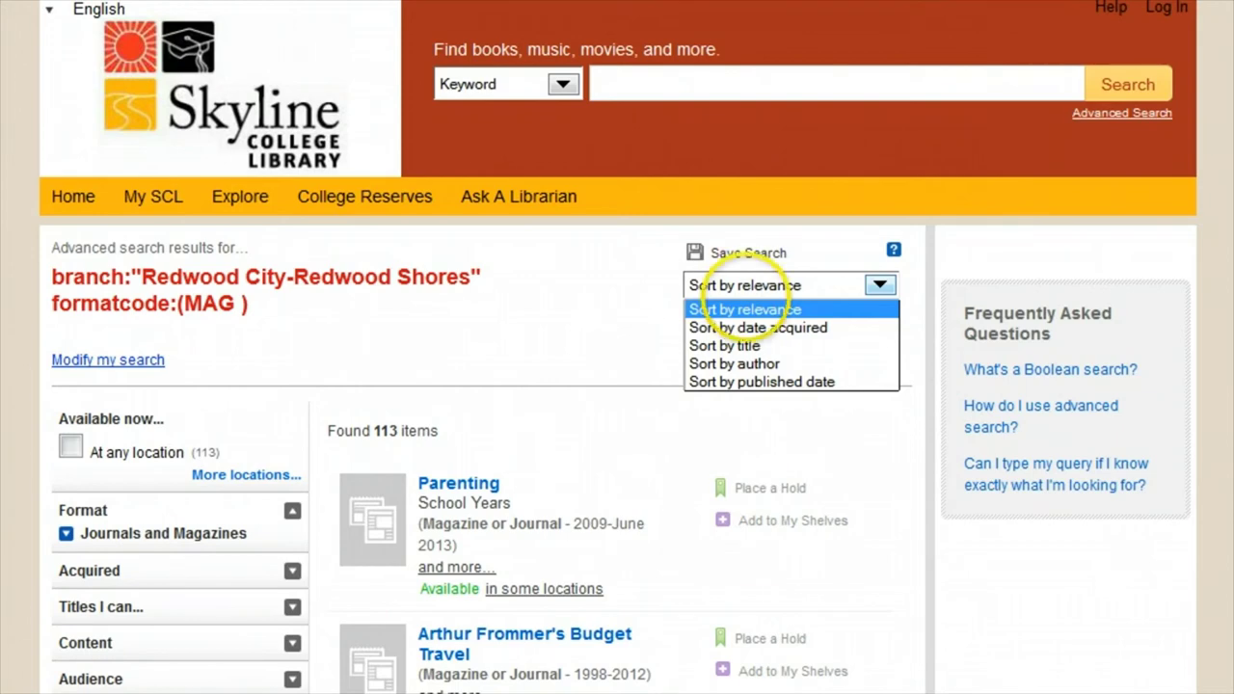
{"action": "left_click", "coordinate": [750, 344]}
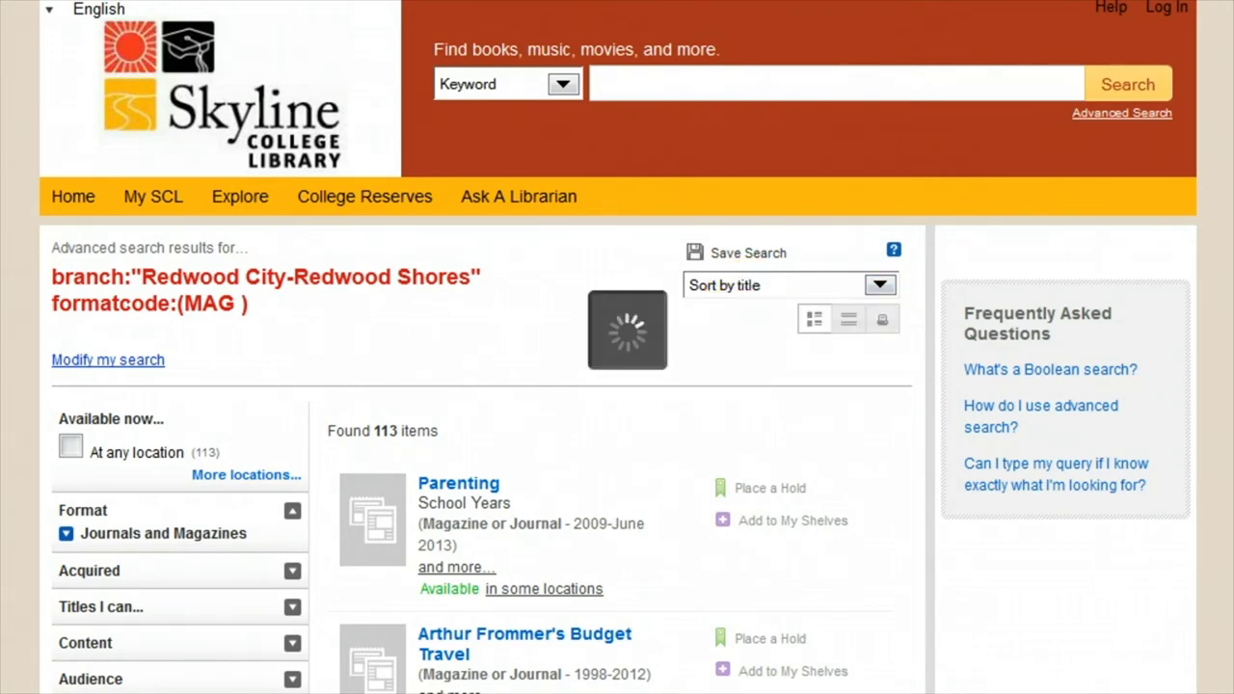
{"action": "scroll", "coordinate": [715, 357], "scroll_direction": "down", "scroll_amount": 3}
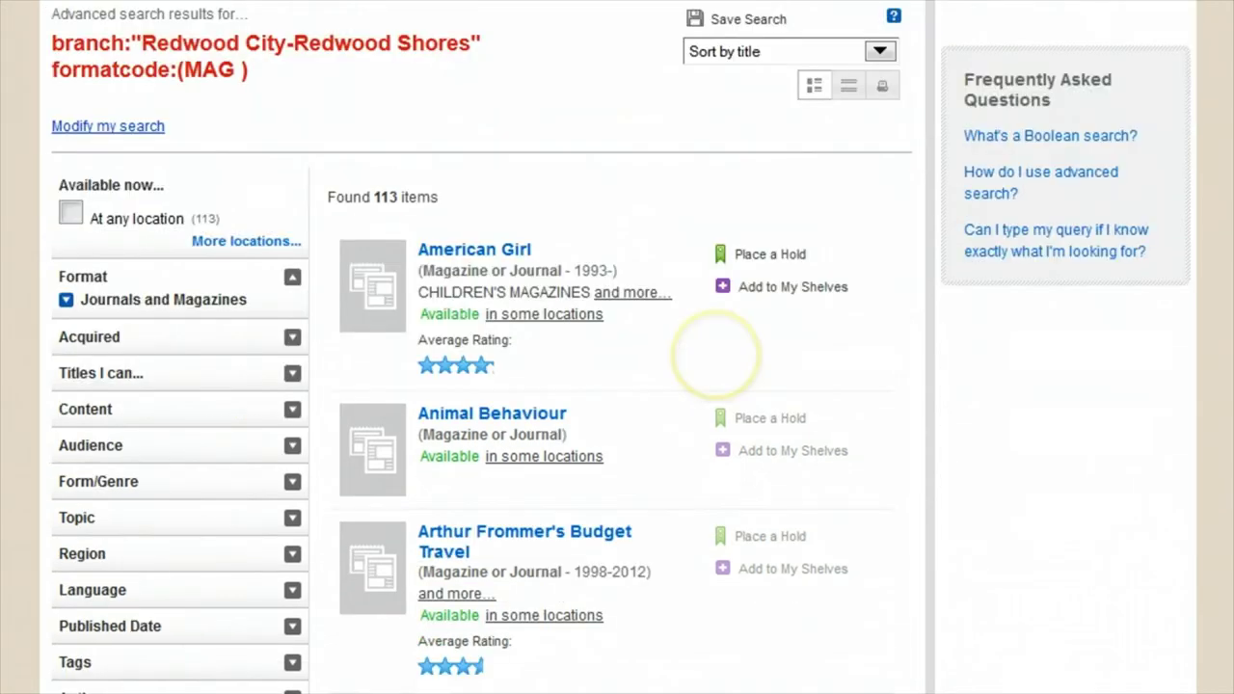
{"action": "scroll", "coordinate": [714, 355], "scroll_direction": "down", "scroll_amount": 2}
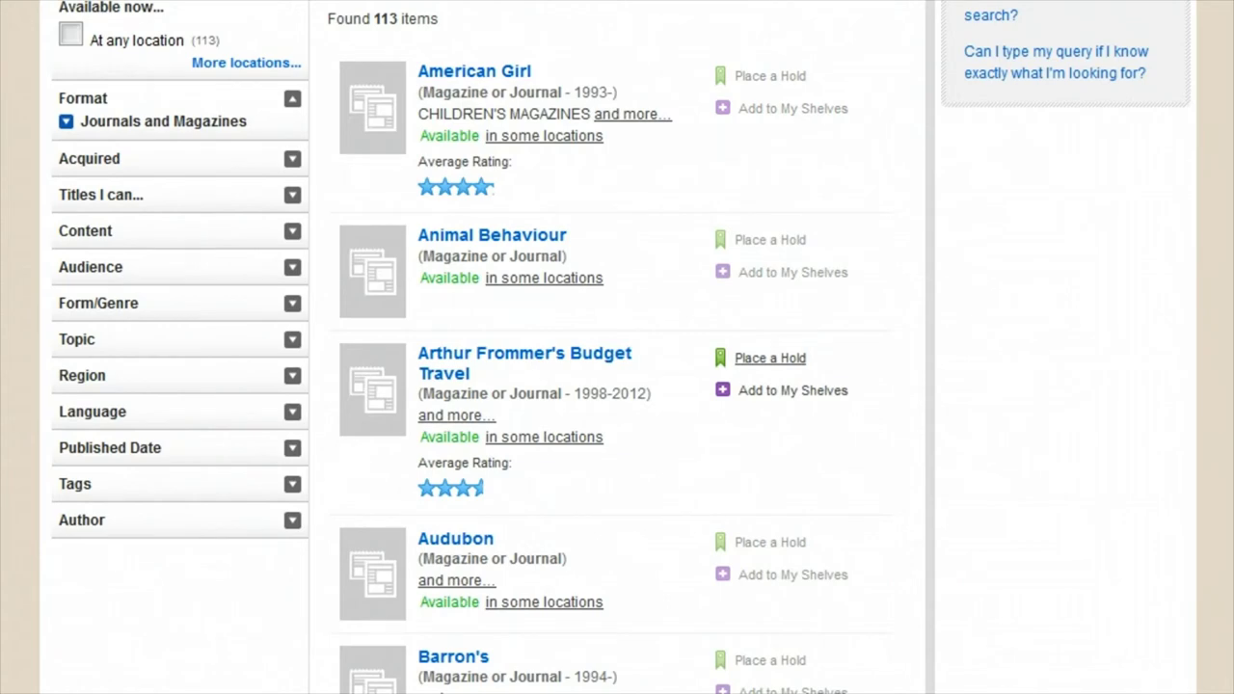
{"action": "scroll", "coordinate": [770, 358], "scroll_direction": "up", "scroll_amount": 5}
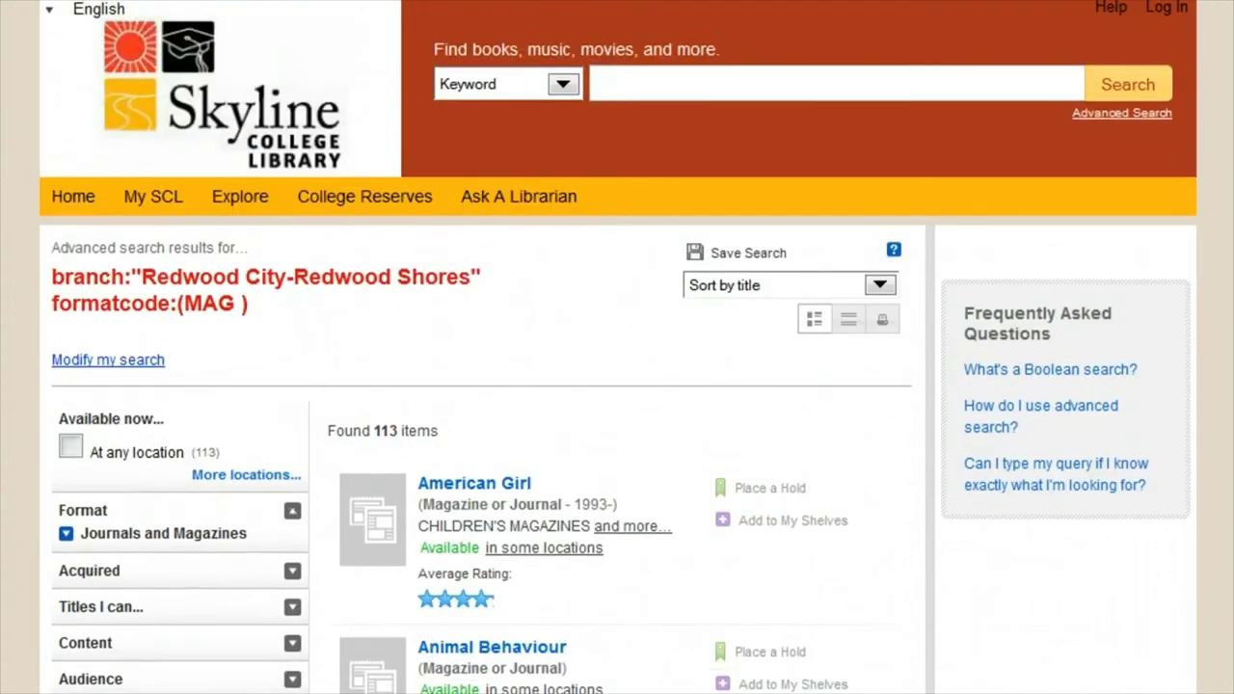
- Run a new advanced search limited only to the Large Print format
{"action": "left_click", "coordinate": [1122, 114]}
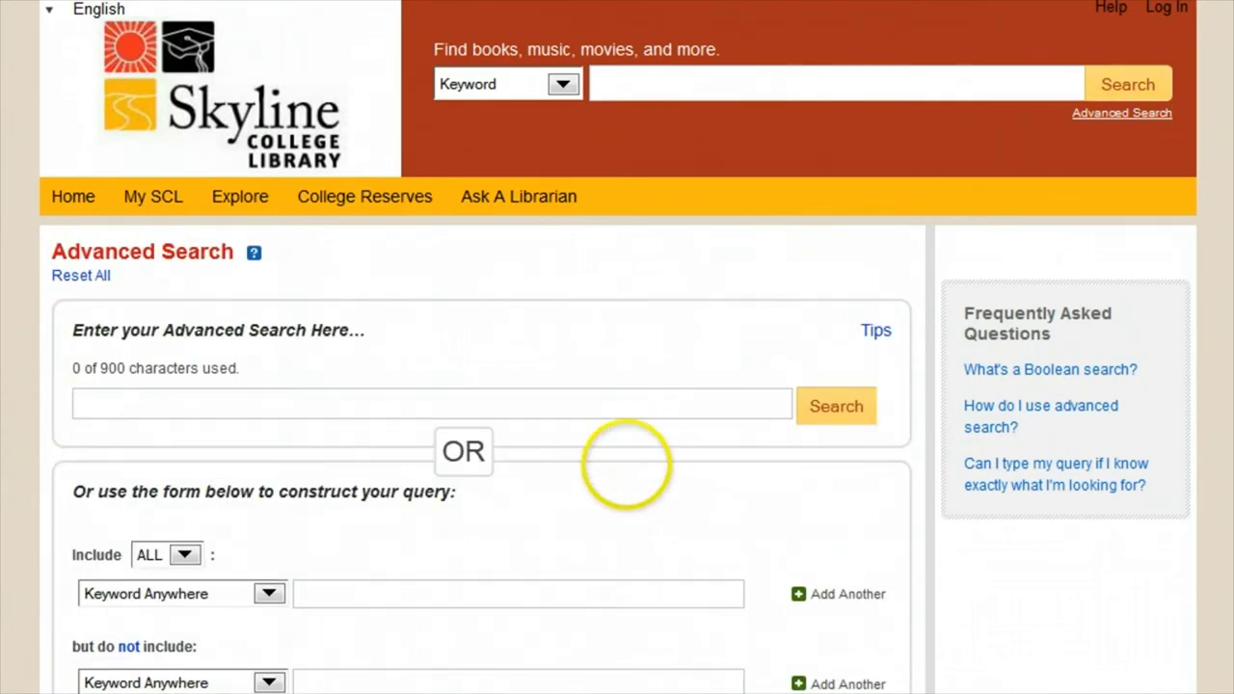
{"action": "scroll", "coordinate": [578, 510], "scroll_direction": "down", "scroll_amount": 2}
{"action": "scroll", "coordinate": [617, 386], "scroll_direction": "down", "scroll_amount": 5}
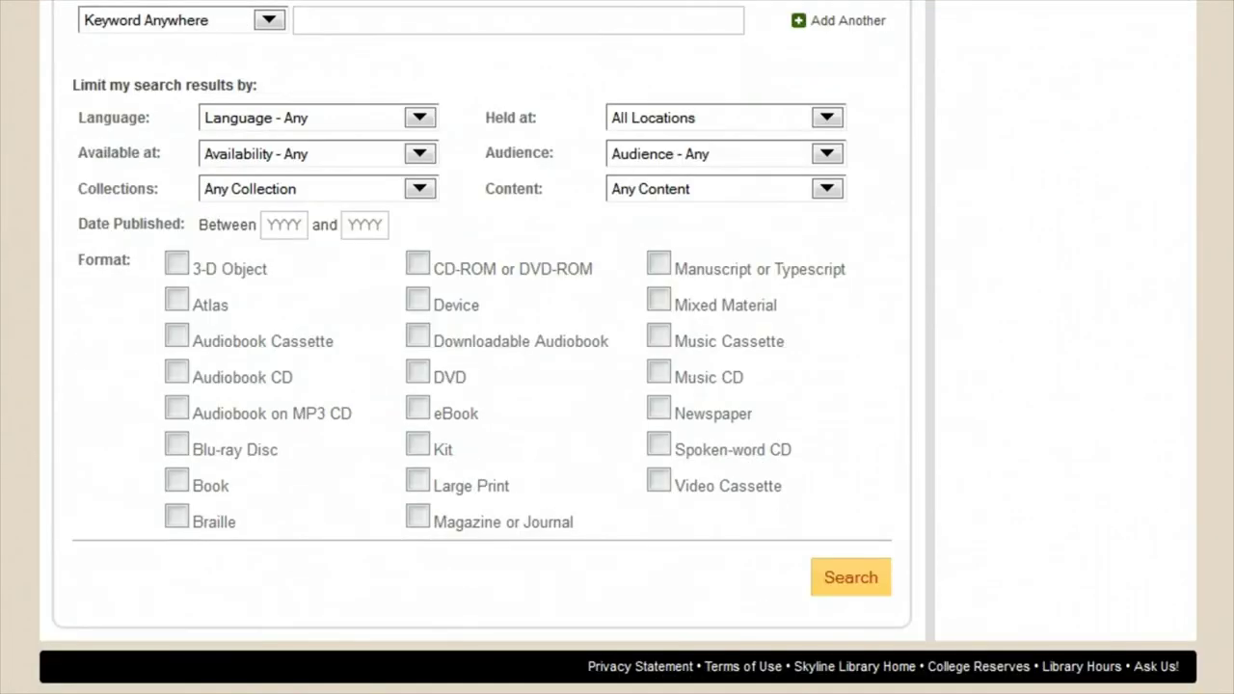
{"action": "left_click", "coordinate": [418, 481]}
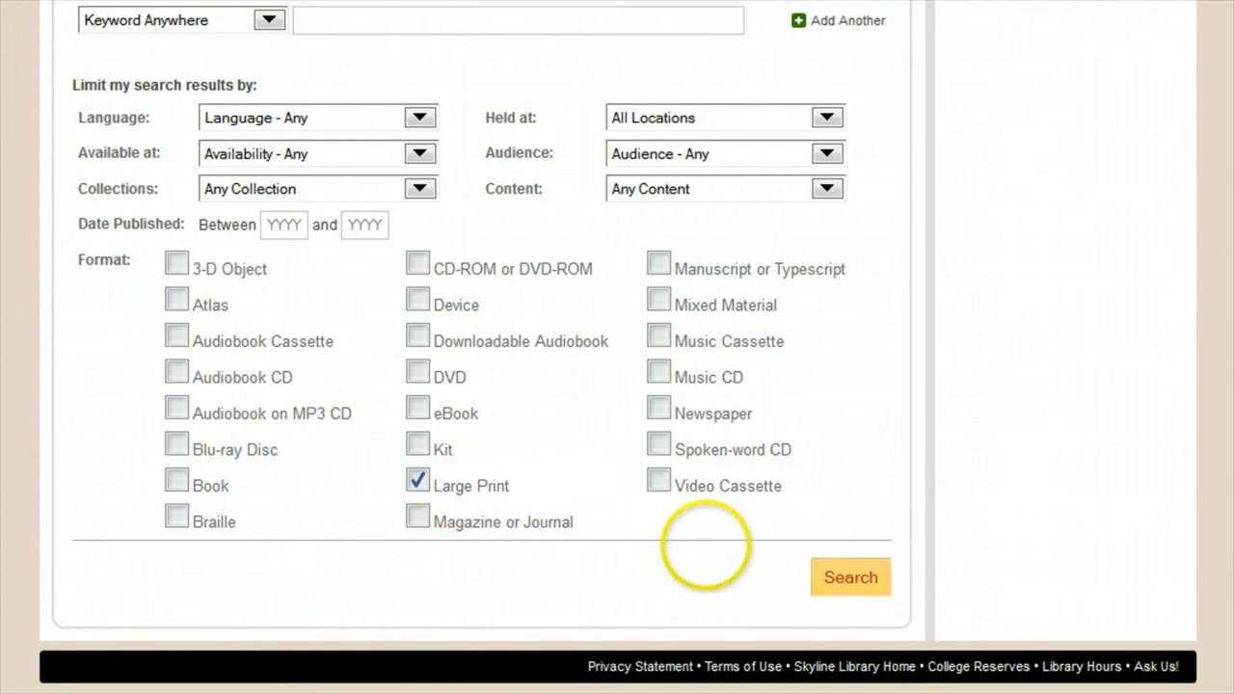
{"action": "left_click", "coordinate": [851, 577]}
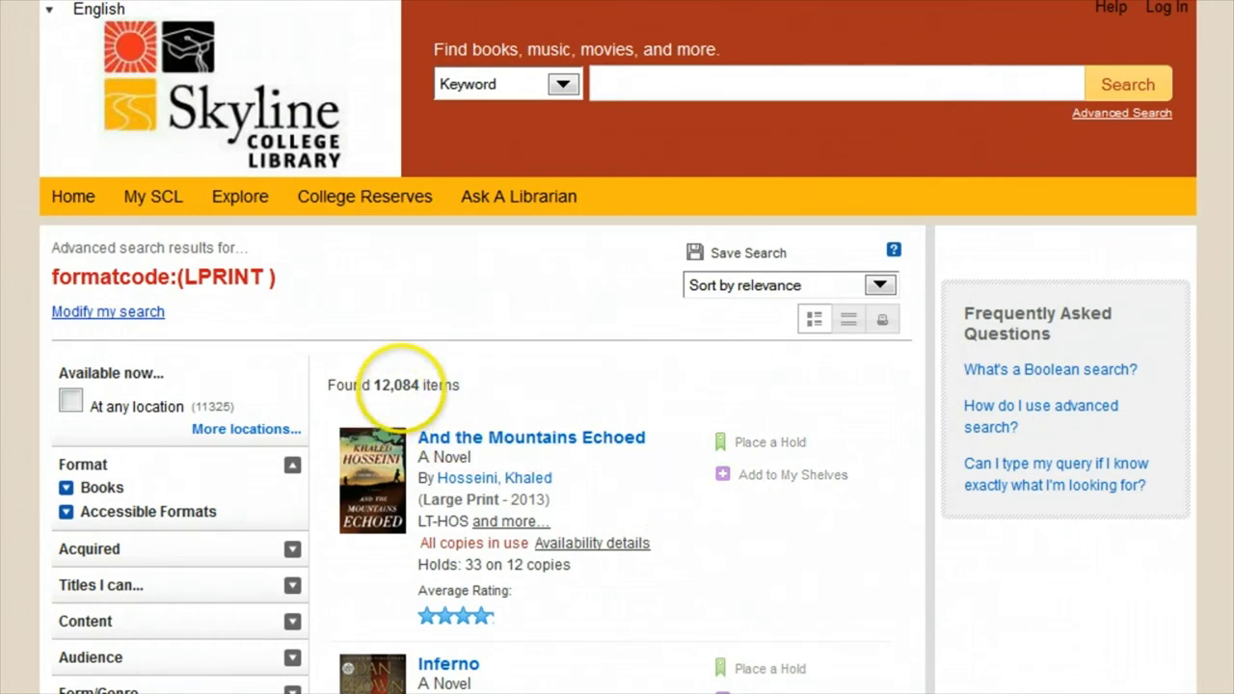
- Examine the full list of locations where large print items are available, then close it
{"action": "left_click", "coordinate": [245, 429]}
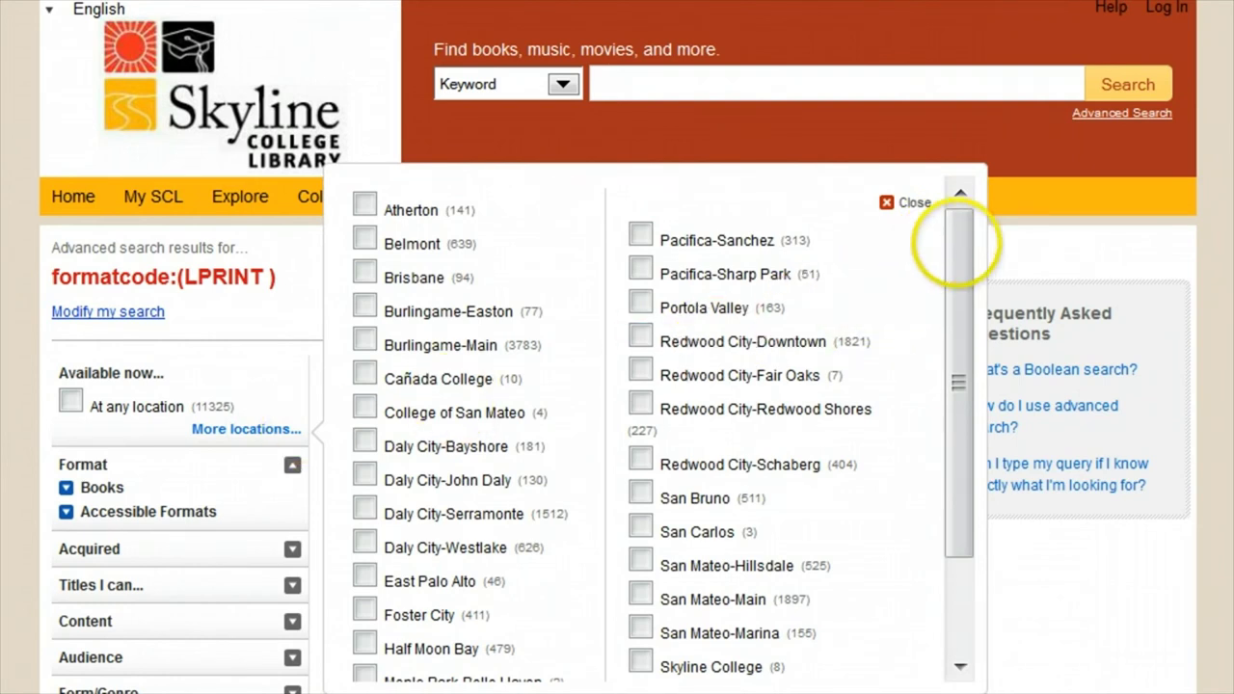
{"action": "left_click", "coordinate": [958, 244]}
{"action": "left_click_drag", "start_coordinate": [958, 250], "coordinate": [944, 359]}
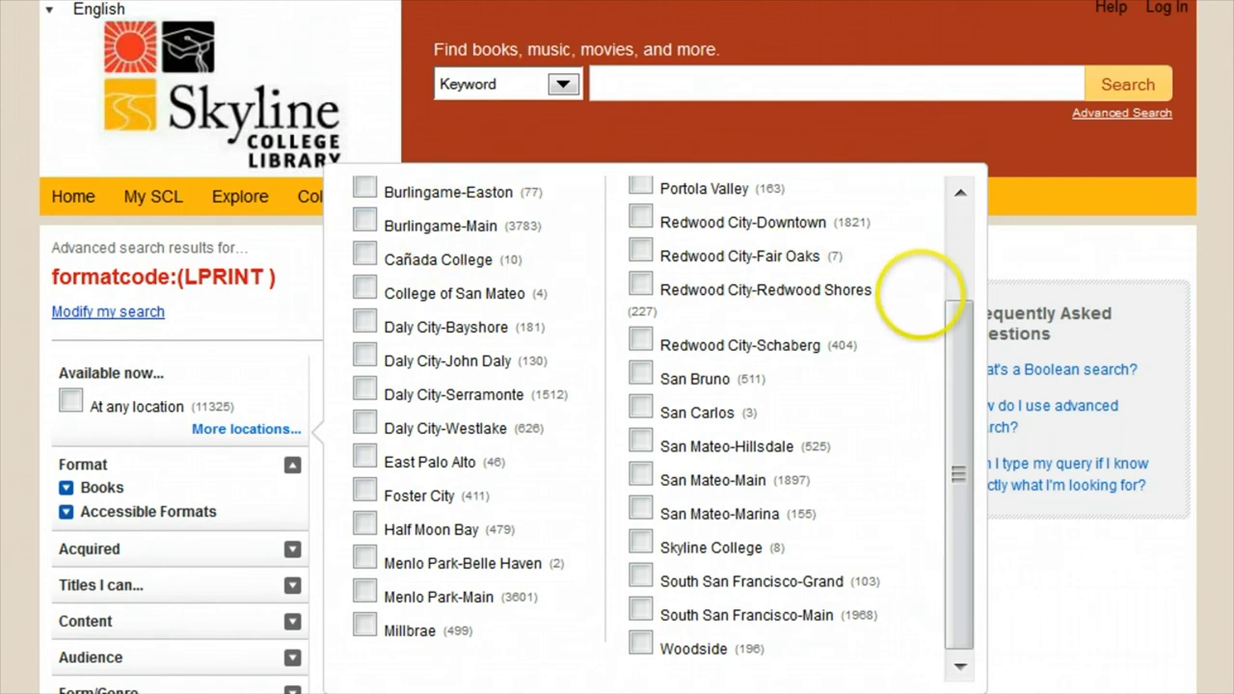
{"action": "scroll", "coordinate": [921, 295], "scroll_direction": "up", "scroll_amount": 3}
{"action": "left_click", "coordinate": [901, 189]}
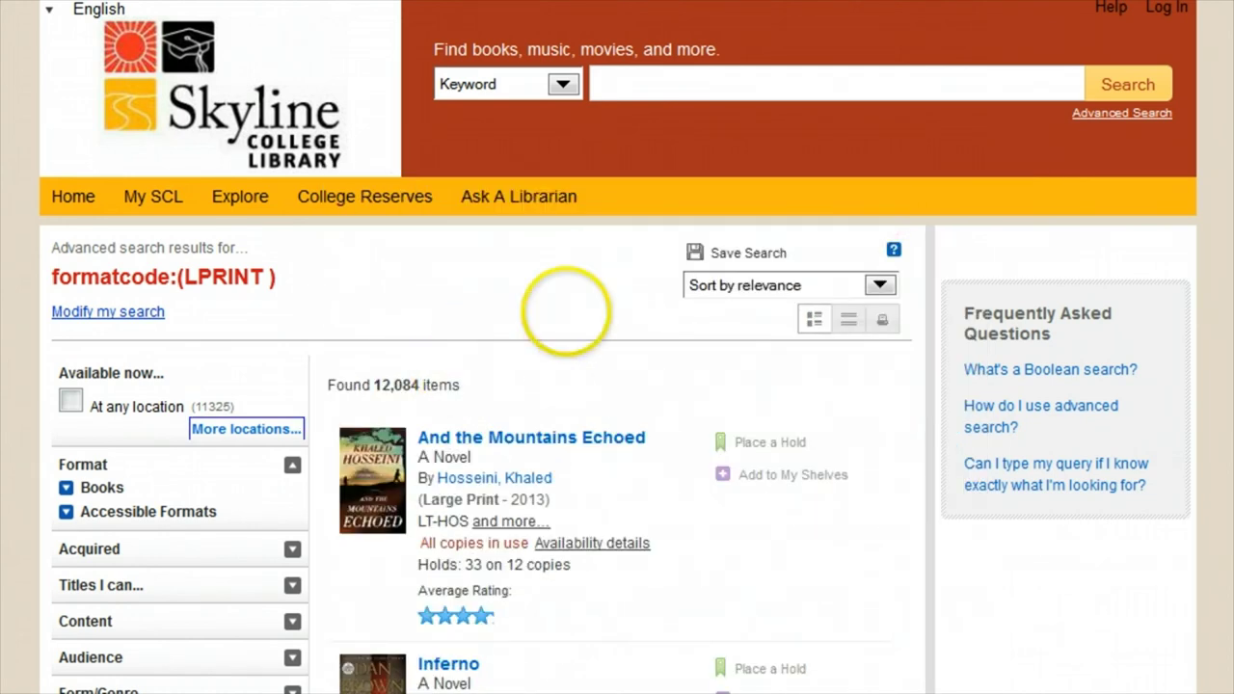
- Open a blank advanced search and go to its query construction form
{"action": "left_click", "coordinate": [1121, 113]}
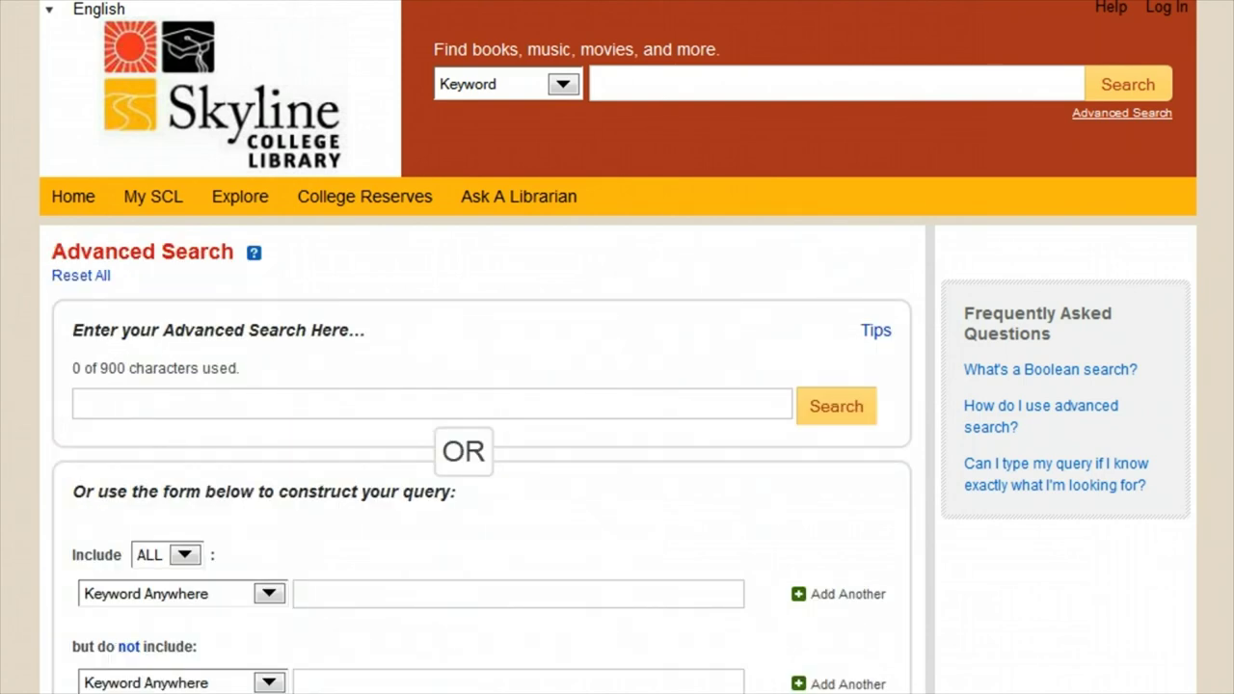
{"action": "scroll", "coordinate": [618, 386], "scroll_direction": "down", "scroll_amount": 4}
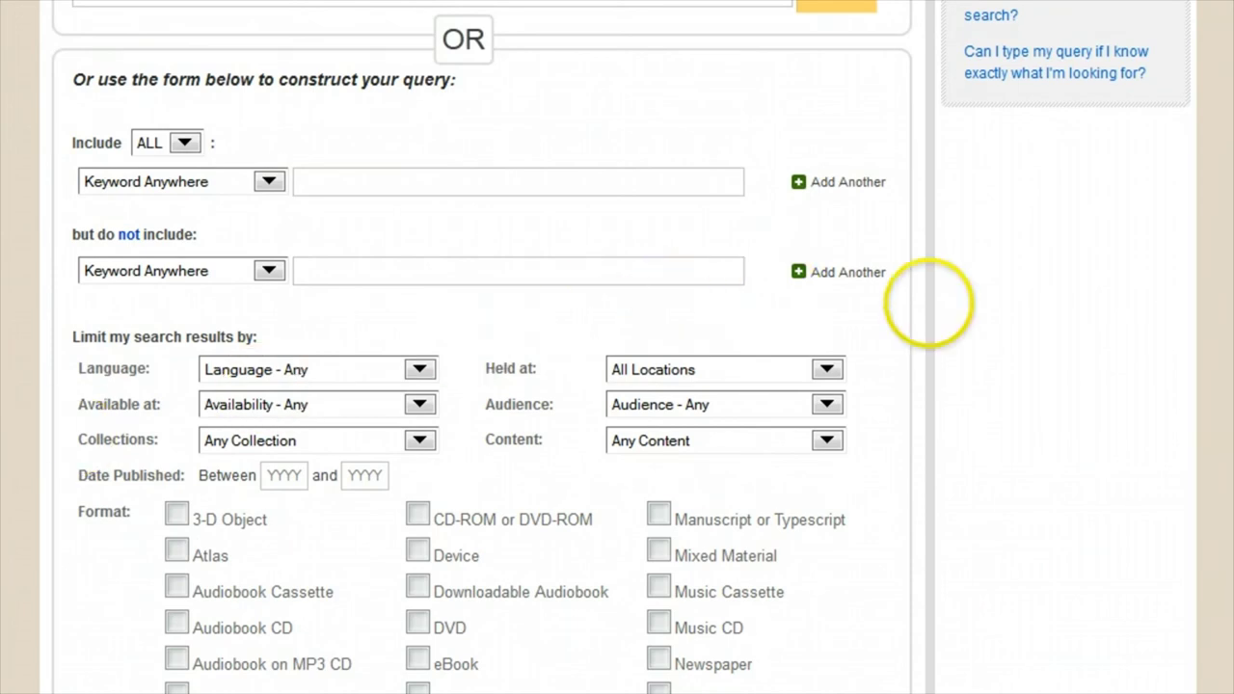
{"action": "scroll", "coordinate": [995, 302], "scroll_direction": "down", "scroll_amount": 3}
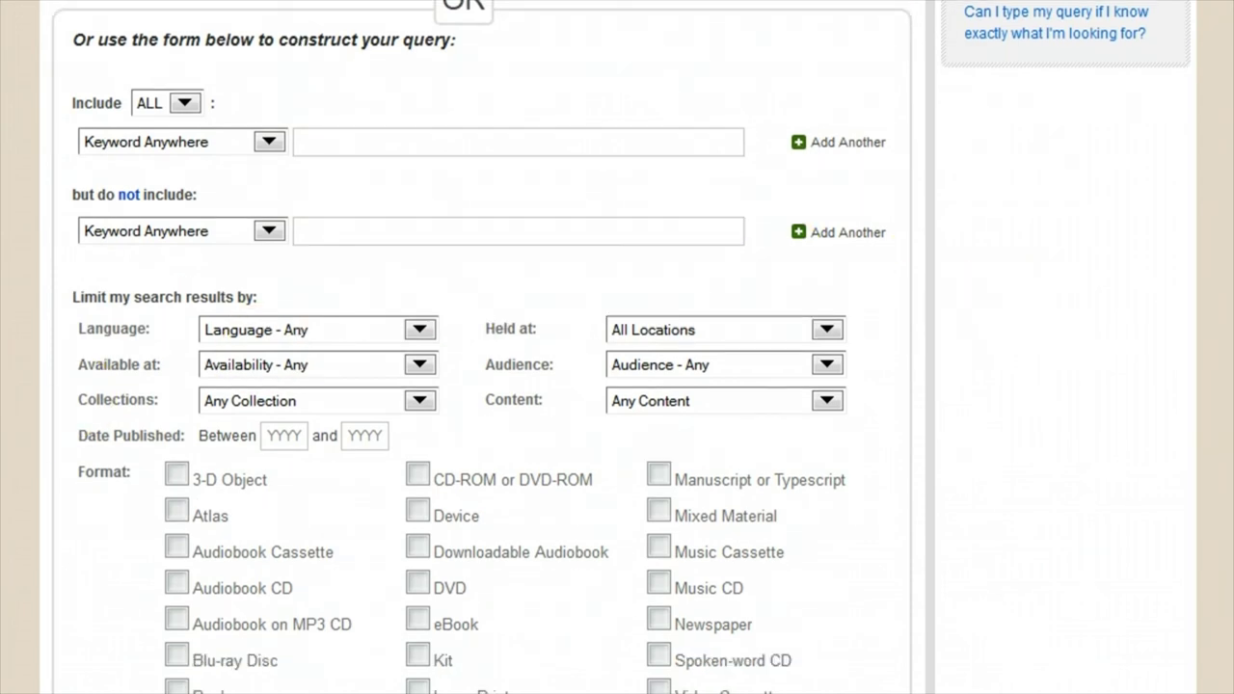